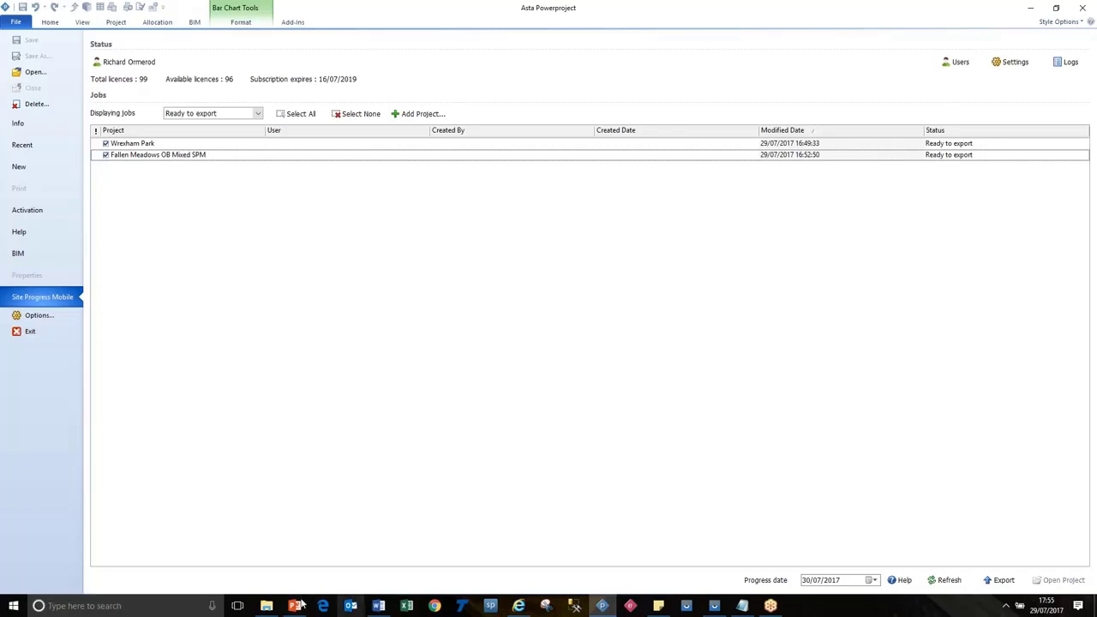
Advance the Site Progress Mobile slide to the download-from-cloud step and bring up the mirrored phone.
{"action": "left_click", "coordinate": [295, 605]}
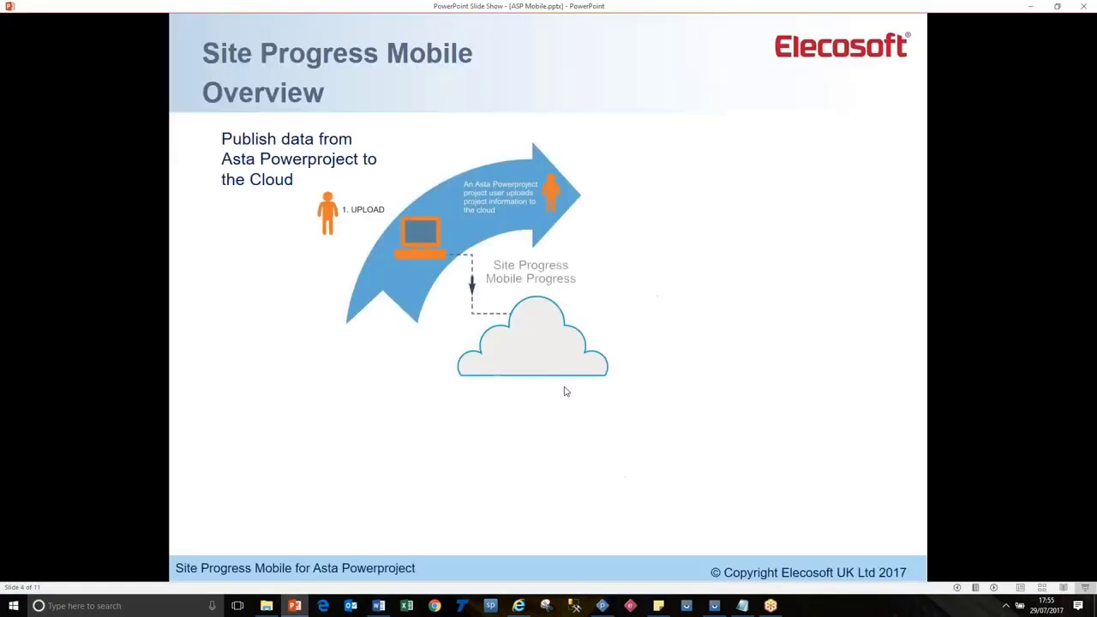
{"action": "left_click", "coordinate": [636, 300]}
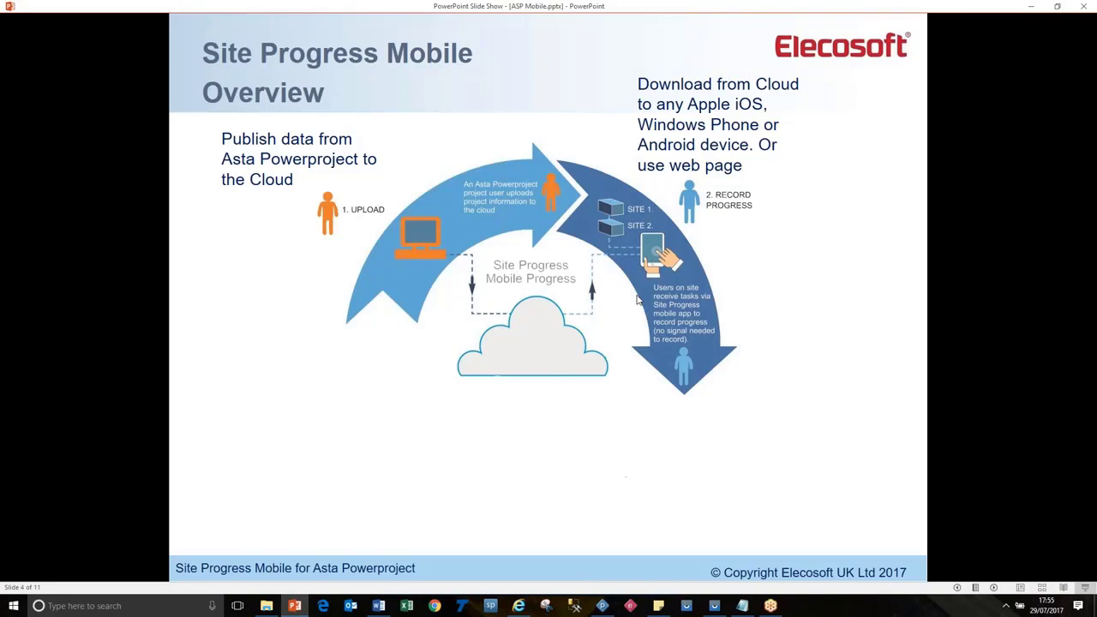
{"action": "left_click", "coordinate": [716, 607]}
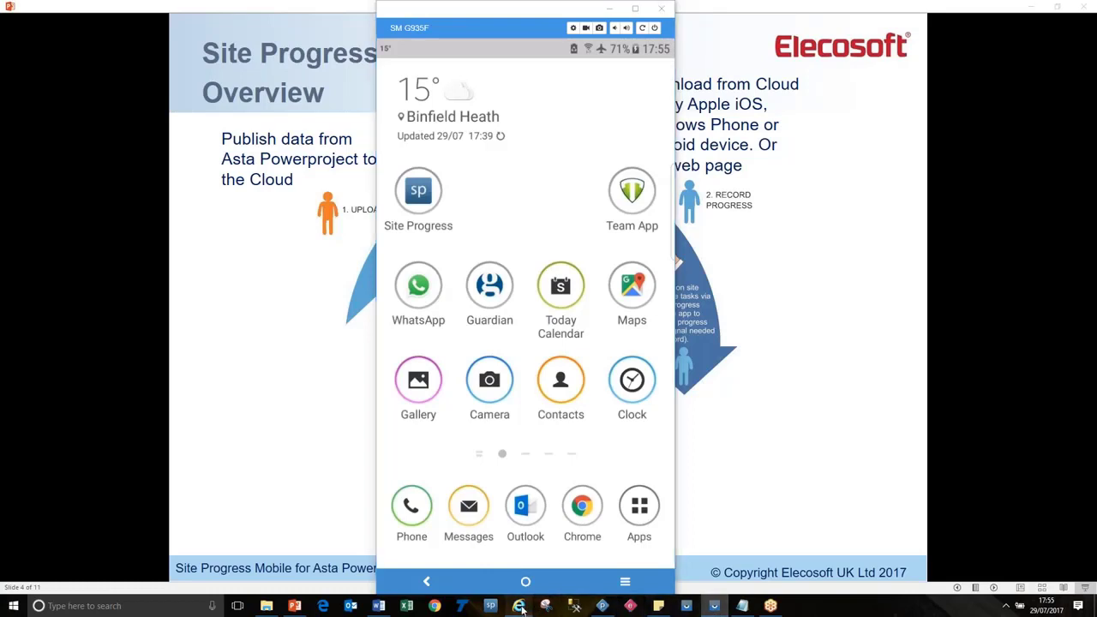
{"action": "left_click", "coordinate": [518, 605]}
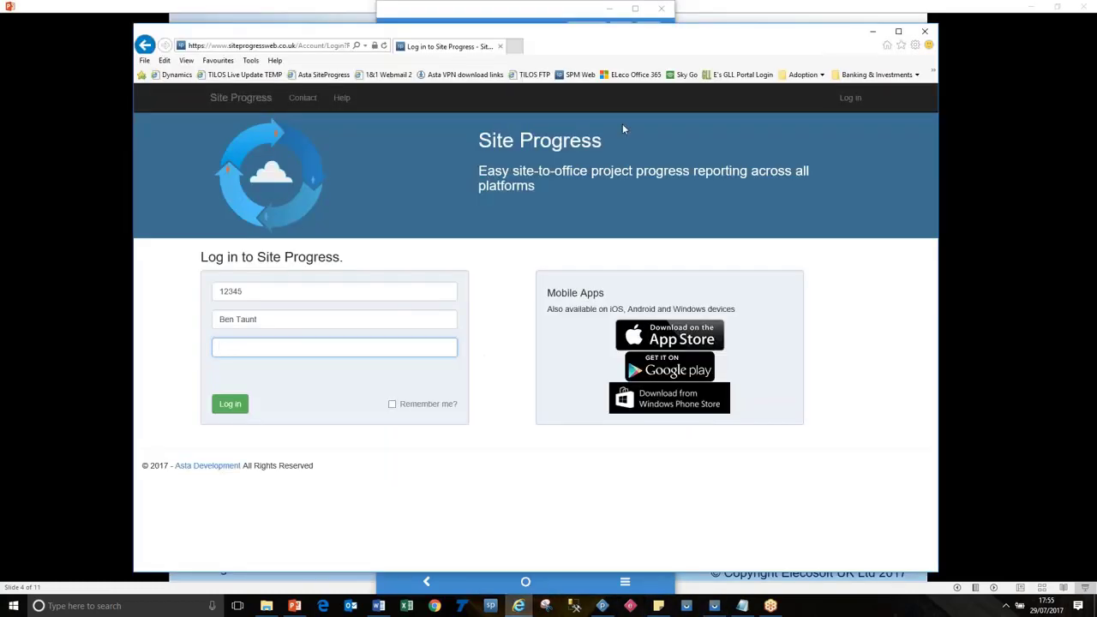
{"action": "left_click", "coordinate": [872, 30]}
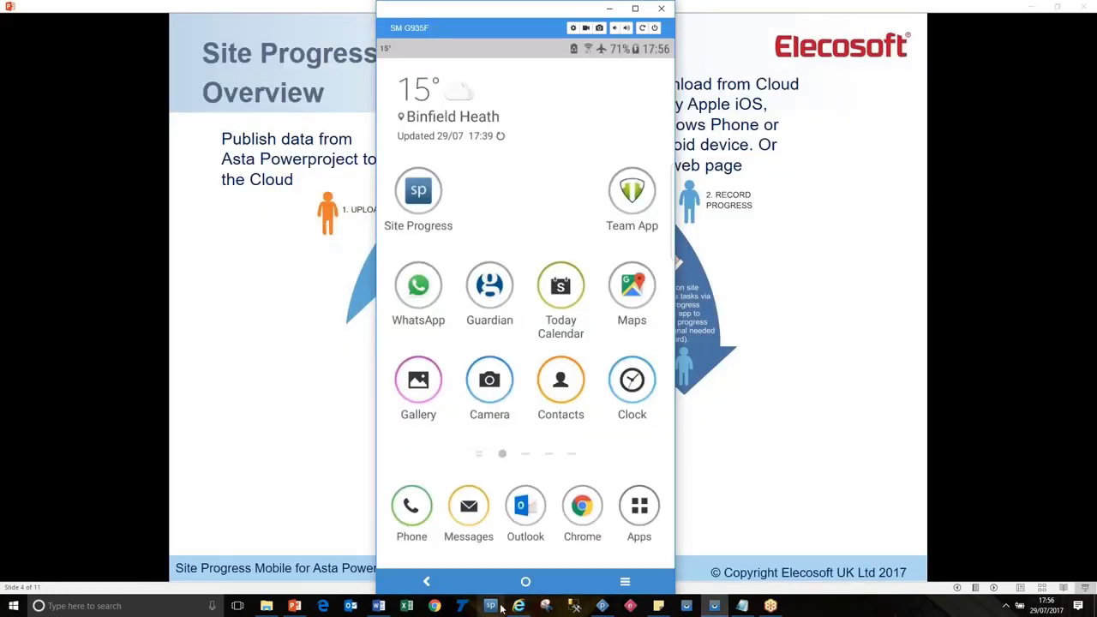
Open Fallen Meadows OB Mixed SPM.pp from Recent in the Progress - 2-stripes view, phone mirror moved aside.
{"action": "left_click", "coordinate": [601, 606]}
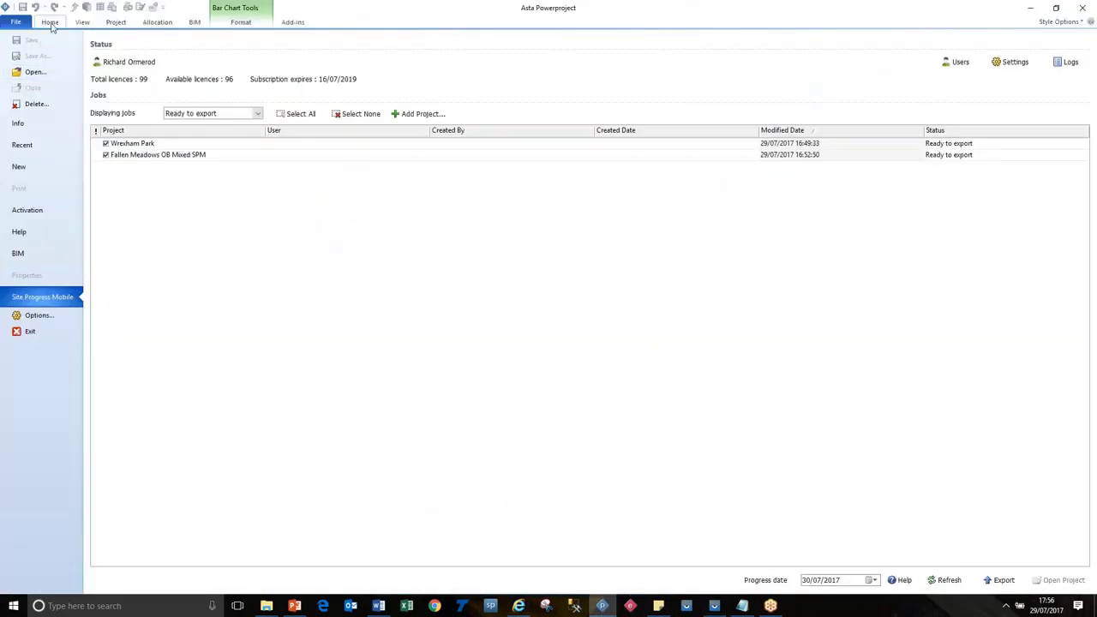
{"action": "left_click", "coordinate": [33, 145]}
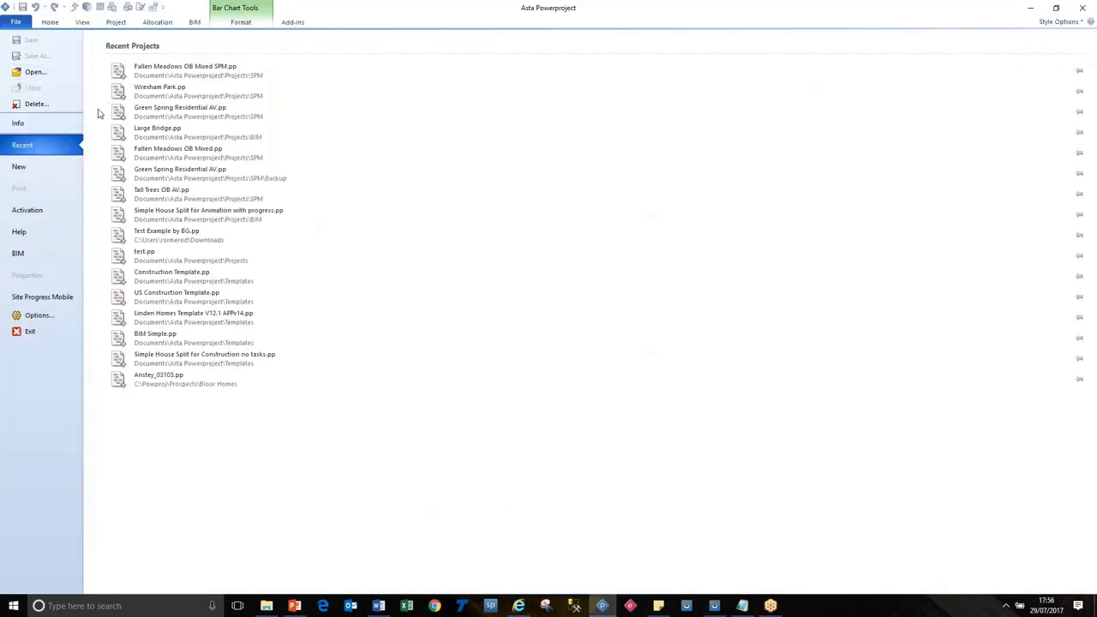
{"action": "left_click", "coordinate": [128, 68]}
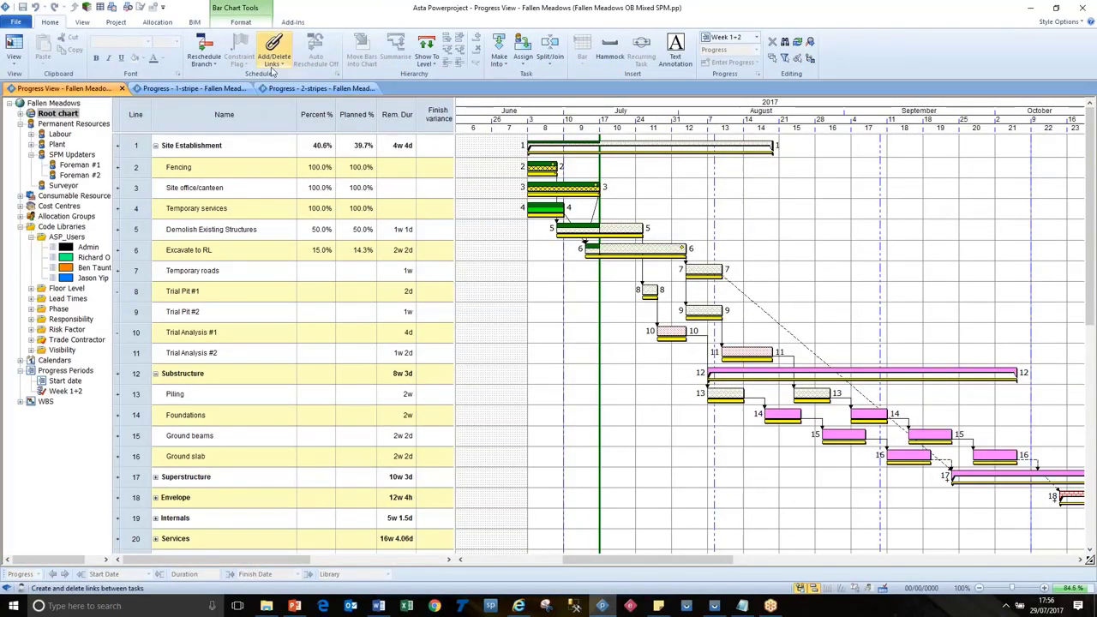
{"action": "left_click", "coordinate": [302, 89]}
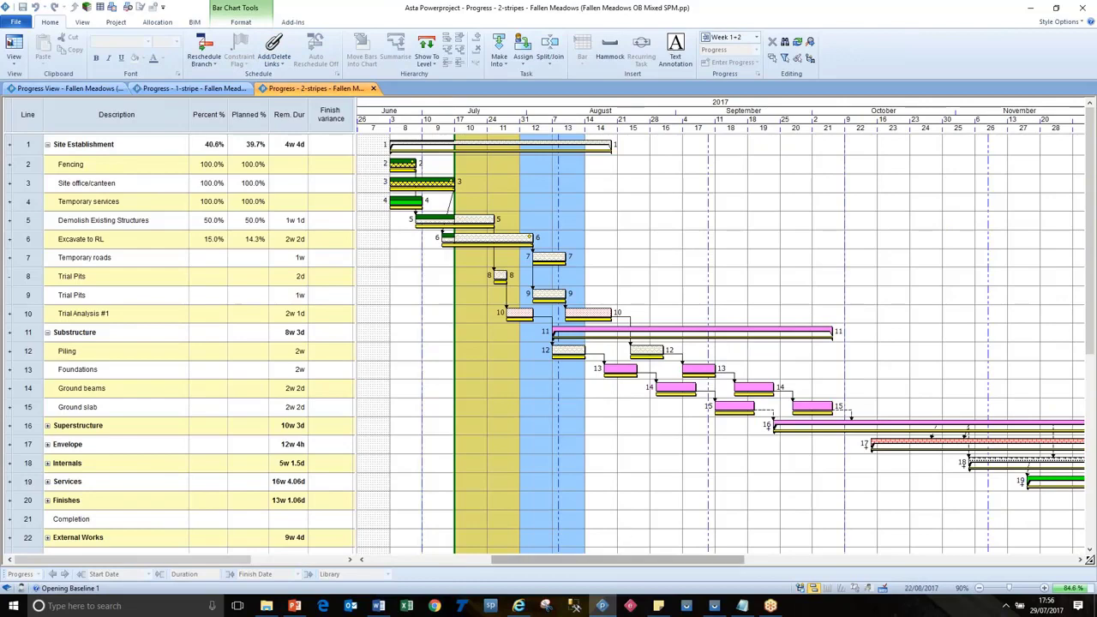
{"action": "left_click", "coordinate": [714, 605]}
{"action": "left_click_drag", "start_coordinate": [508, 8], "coordinate": [766, 11]}
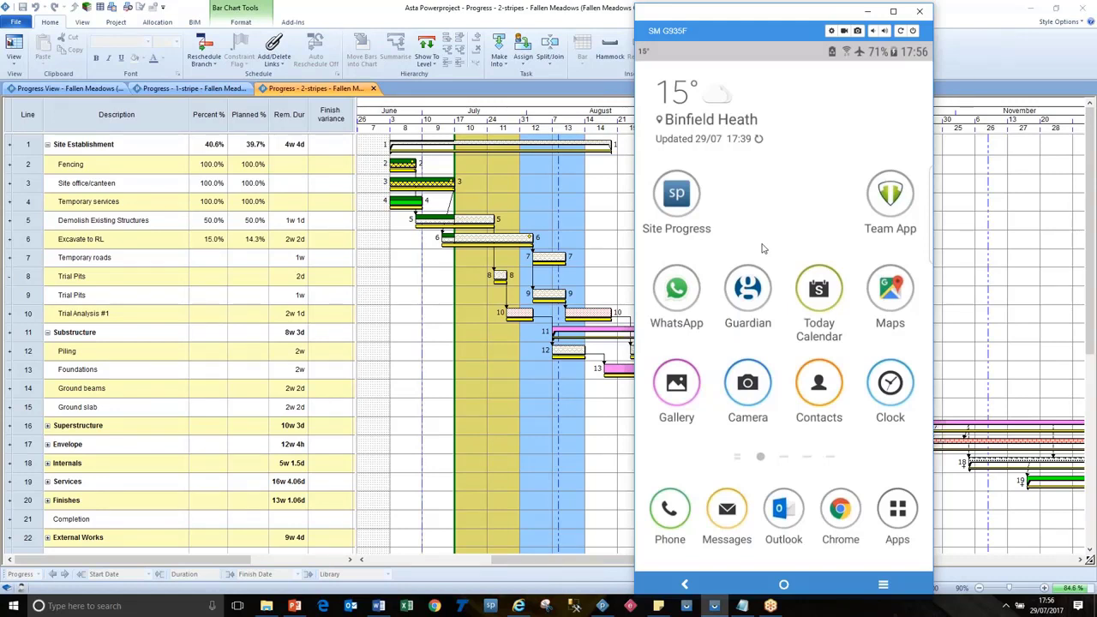
Review SPM example login details.txt, highlighting the Elecosoft UK and Site Progress Mobile logon blocks.
{"action": "left_click", "coordinate": [748, 606]}
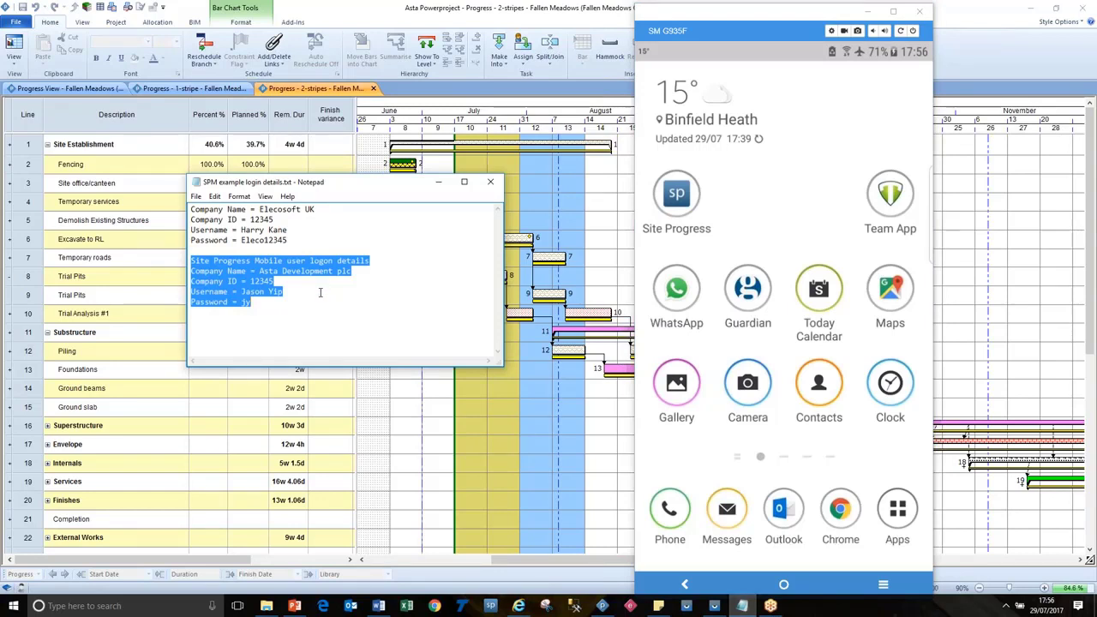
{"action": "left_click", "coordinate": [286, 240]}
{"action": "left_click_drag", "start_coordinate": [303, 240], "coordinate": [182, 206]}
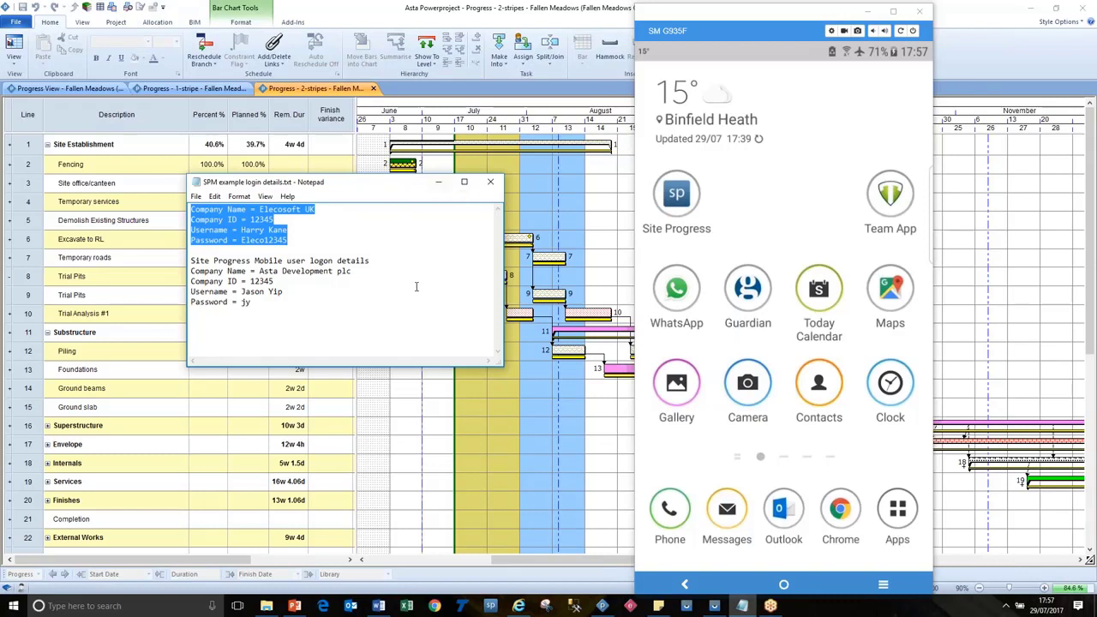
{"action": "left_click", "coordinate": [327, 296]}
{"action": "left_click_drag", "start_coordinate": [285, 309], "coordinate": [188, 260]}
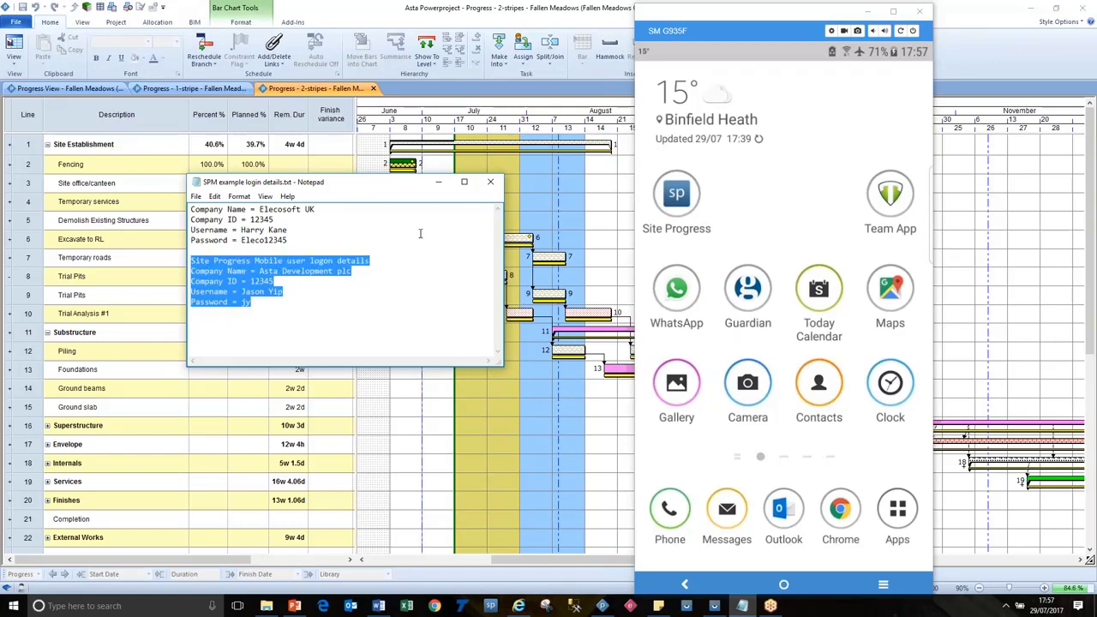
Bring up the phone mirror and launch the Site Progress app.
{"action": "left_click", "coordinate": [439, 6]}
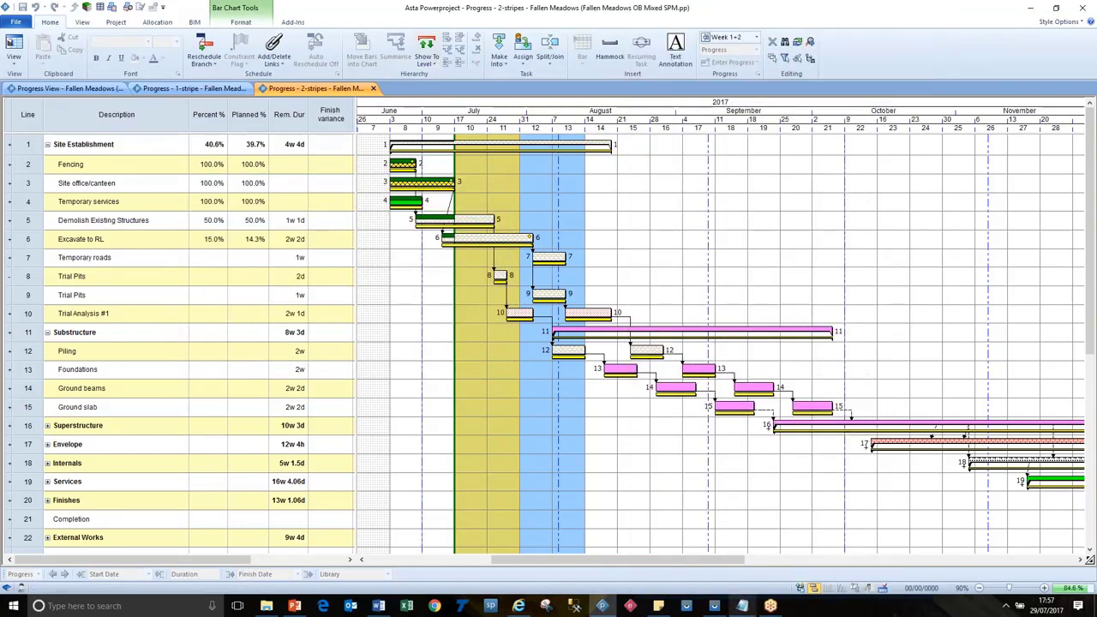
{"action": "left_click", "coordinate": [716, 605]}
{"action": "left_click", "coordinate": [683, 244]}
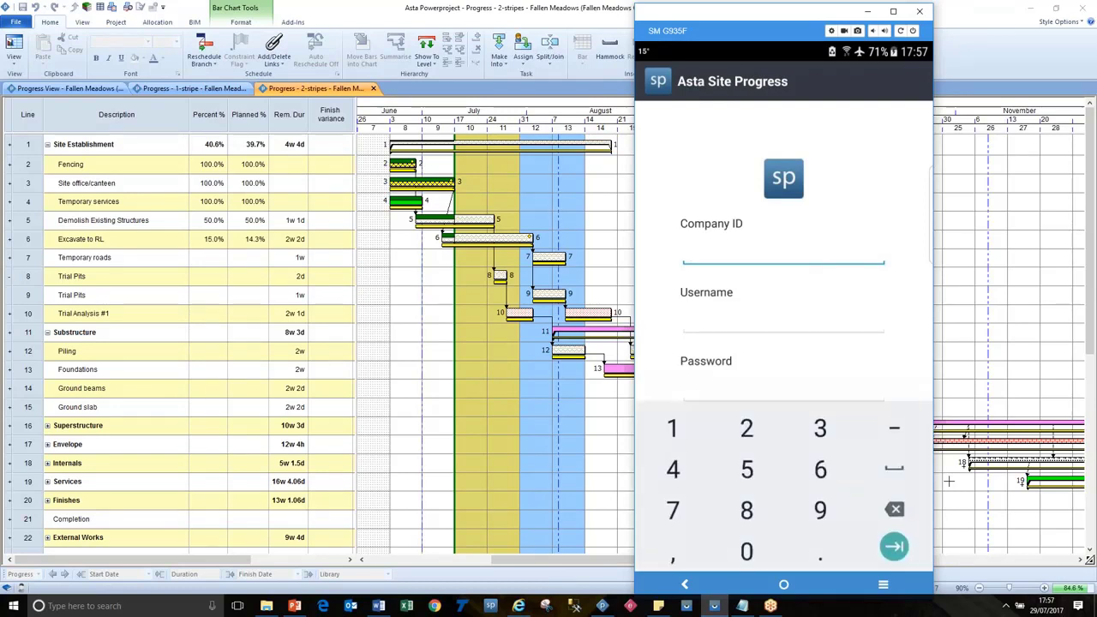
Enter the company ID and the username, correcting the misspelled letter in the surname.
{"action": "type", "text": "12345"}
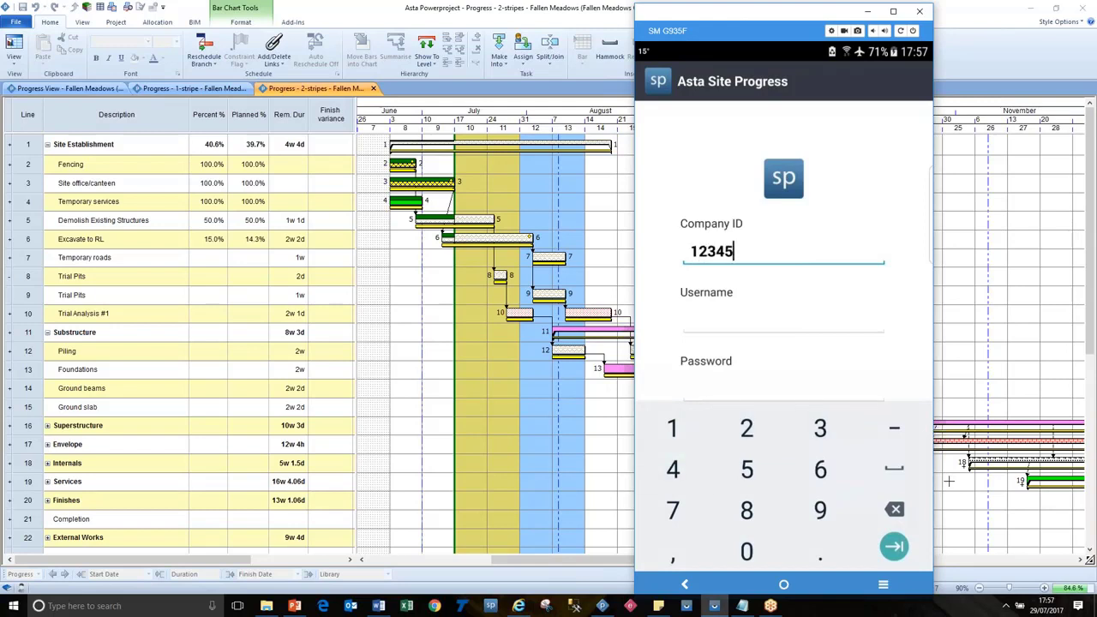
{"action": "key", "text": "Return"}
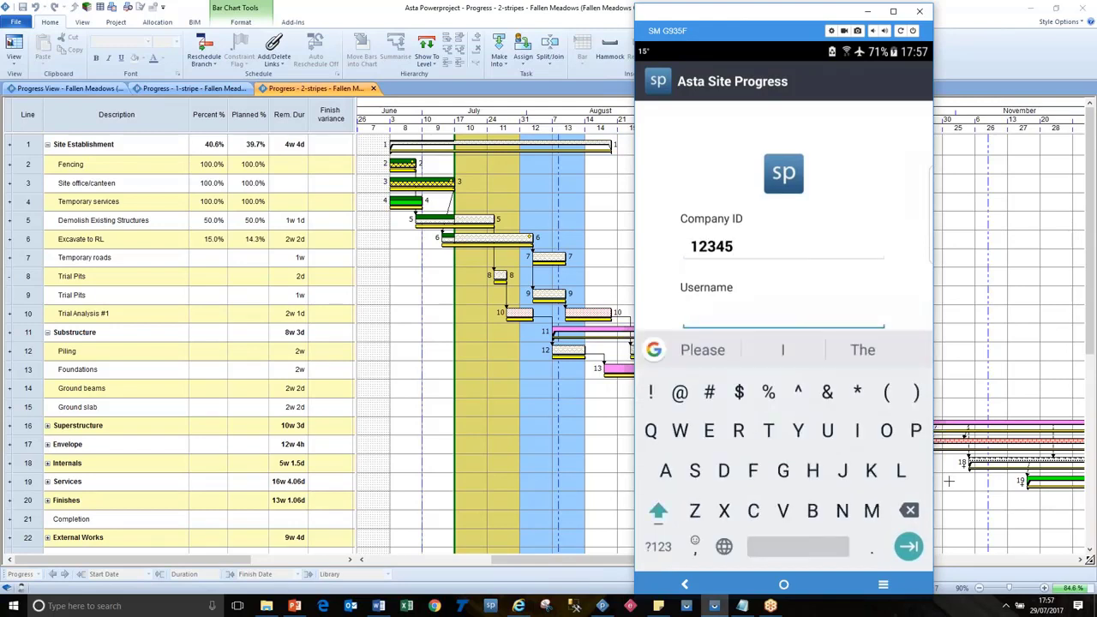
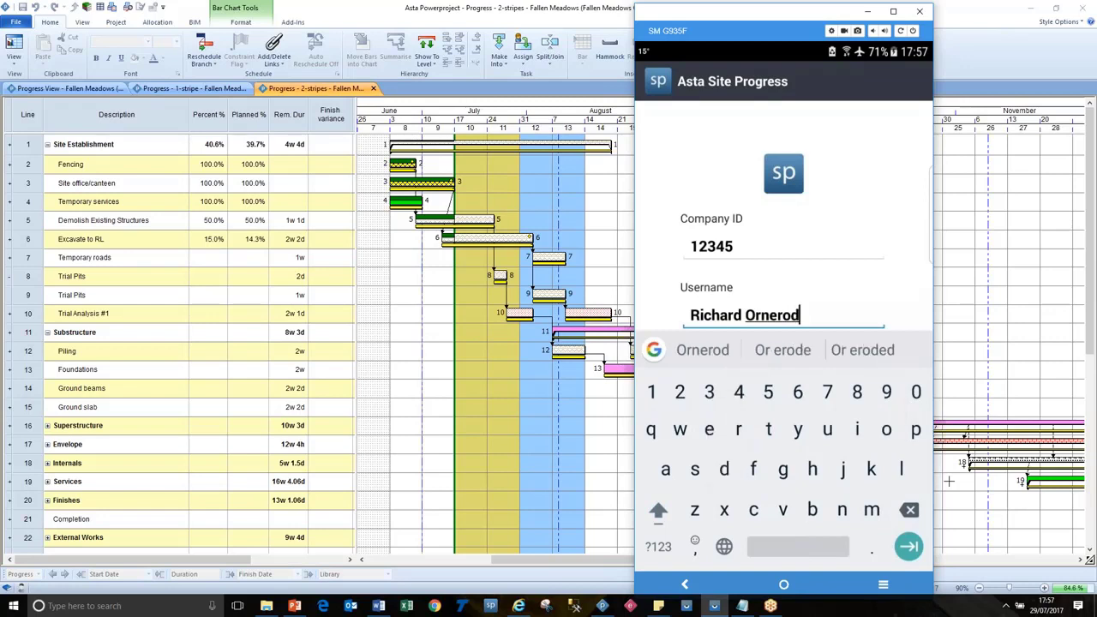
{"action": "double_click", "coordinate": [771, 314]}
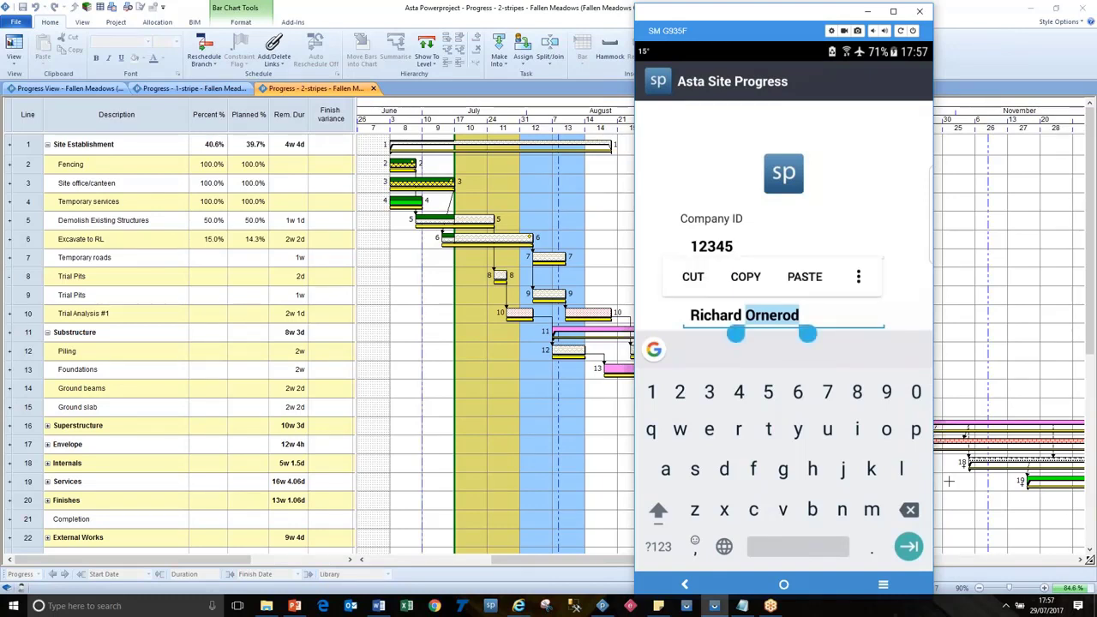
{"action": "left_click", "coordinate": [797, 315]}
{"action": "left_click_drag", "start_coordinate": [799, 339], "coordinate": [774, 341]}
{"action": "left_click", "coordinate": [909, 509]}
{"action": "type", "text": "m"}
Enter the account password and submit the login.
{"action": "scroll", "coordinate": [783, 223], "scroll_direction": "down", "scroll_amount": 2}
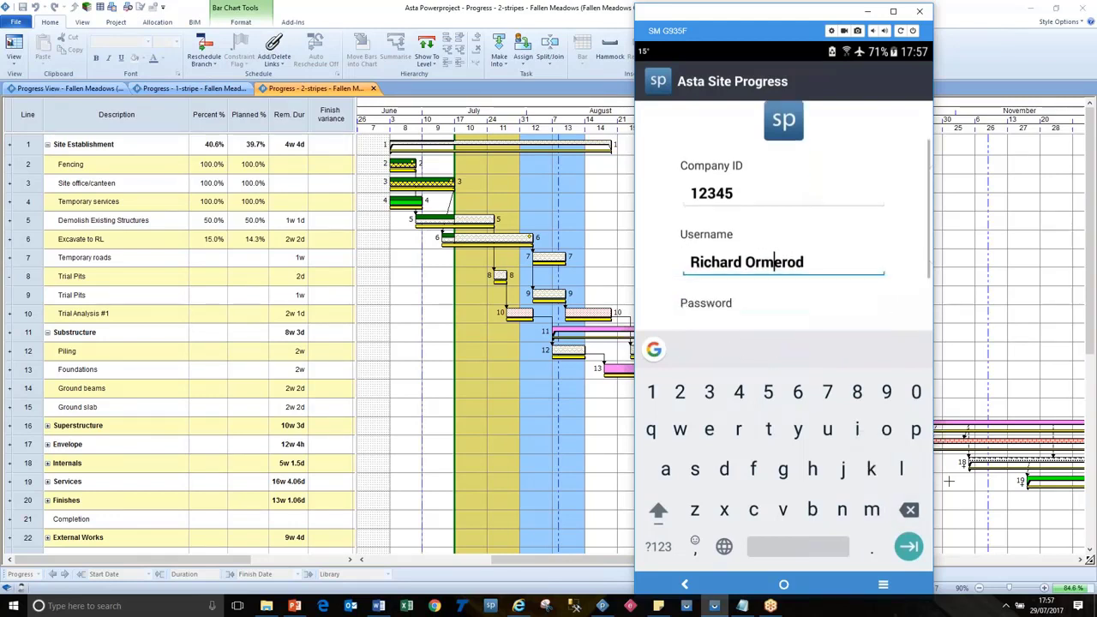
{"action": "left_click", "coordinate": [783, 311]}
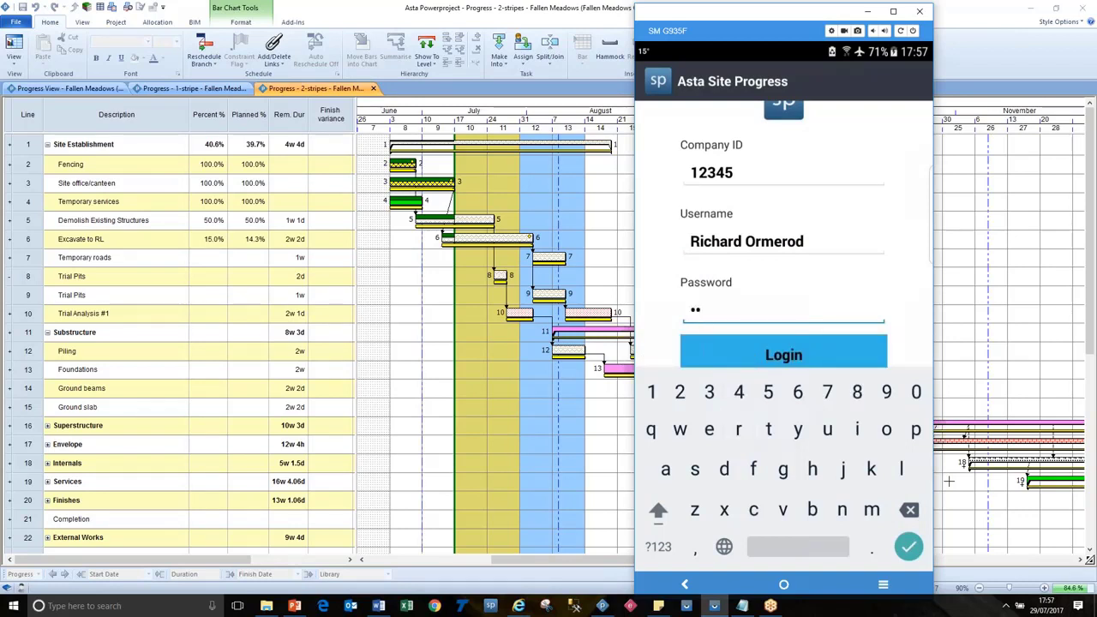
{"action": "key", "text": "Return"}
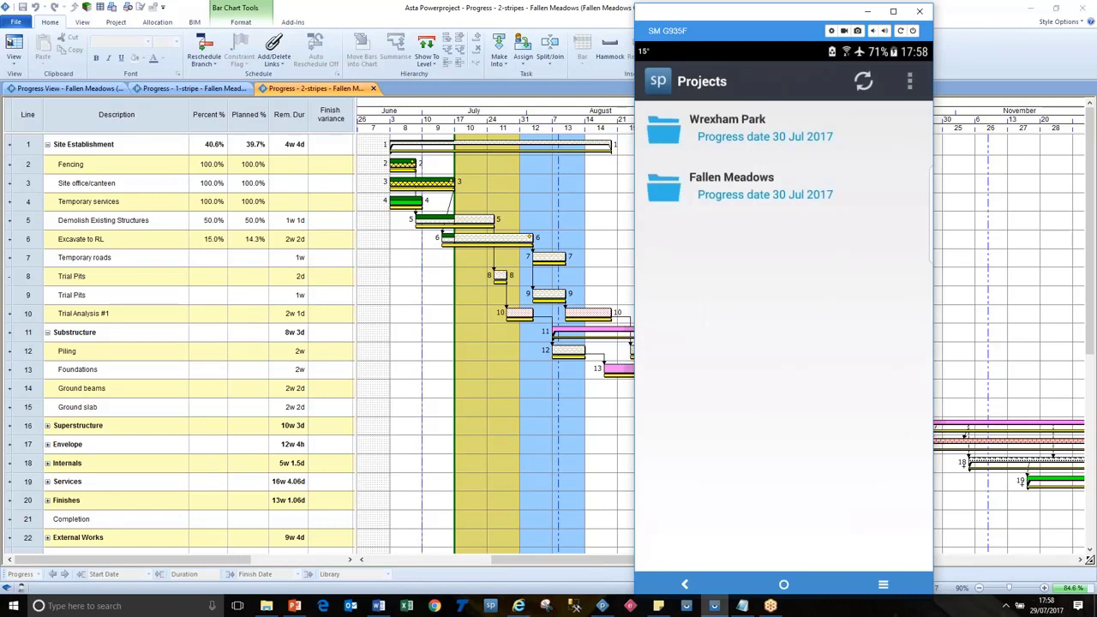
Open the Fallen Meadows project and its Site Establishment turnaround.
{"action": "left_click", "coordinate": [771, 186]}
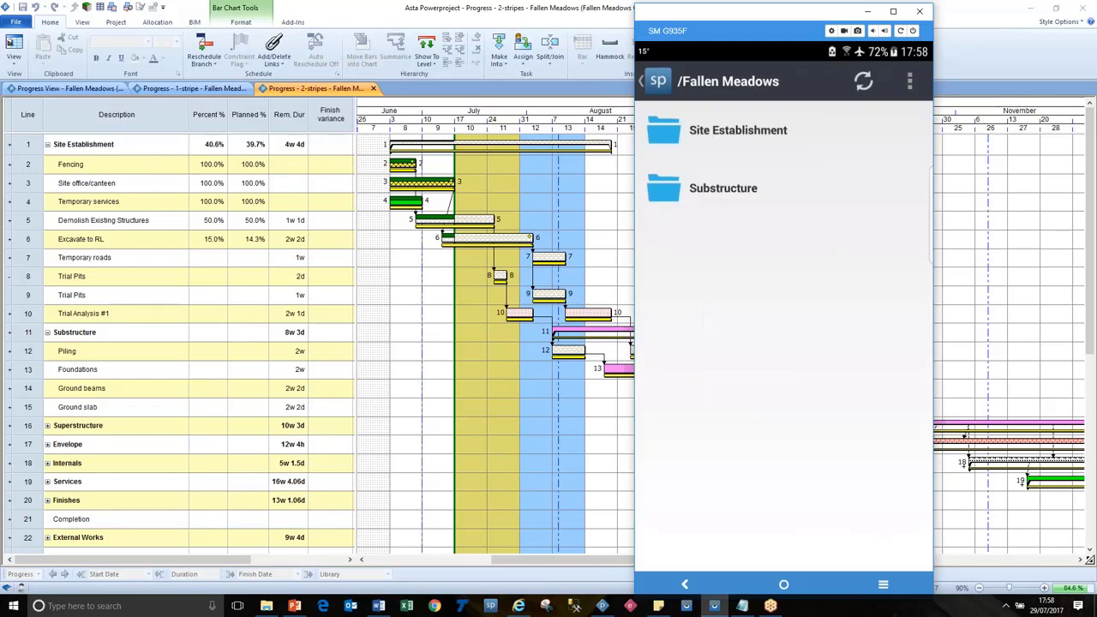
{"action": "left_click", "coordinate": [736, 130]}
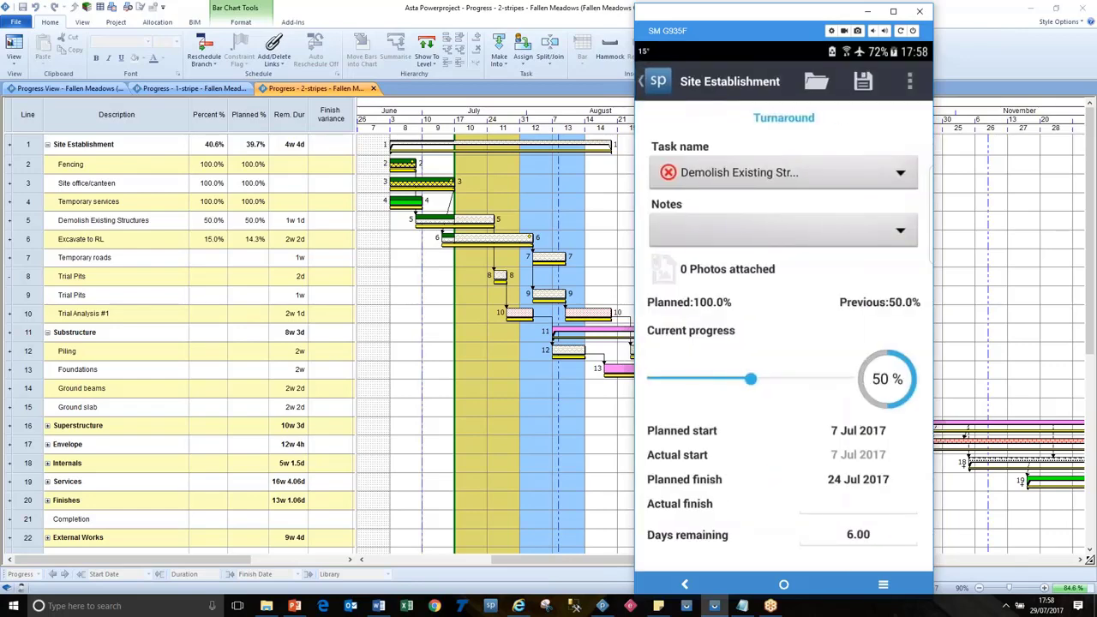
{"action": "left_click", "coordinate": [783, 172]}
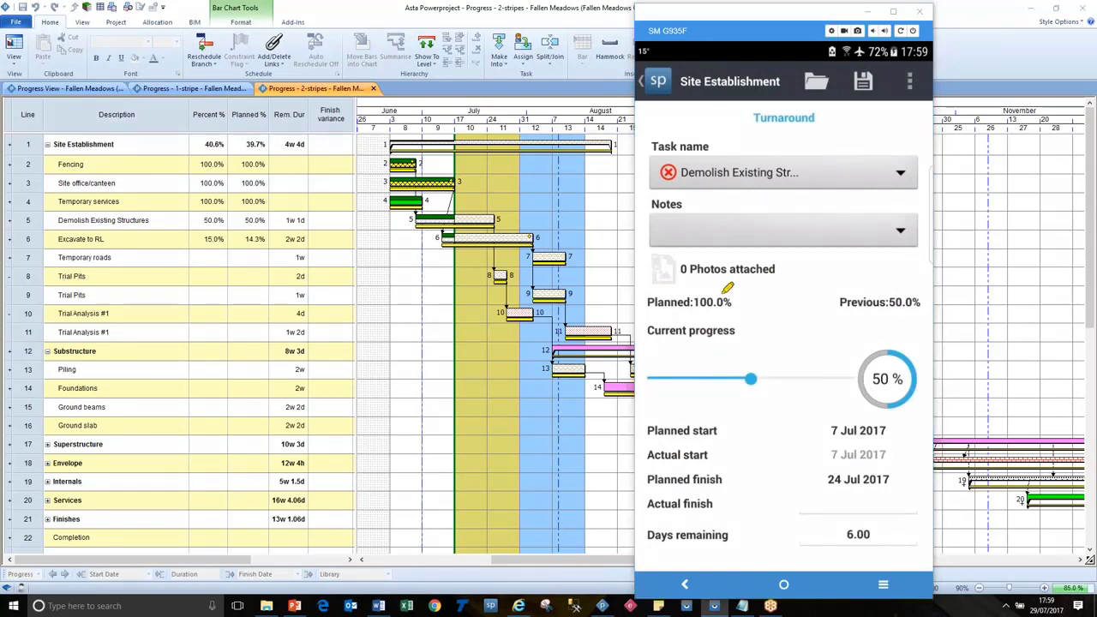
{"action": "mouse_move", "coordinate": [730, 297]}
{"action": "left_mouse_down"}
{"action": "mouse_move", "coordinate": [648, 296]}
{"action": "mouse_move", "coordinate": [732, 293]}
{"action": "left_mouse_up"}
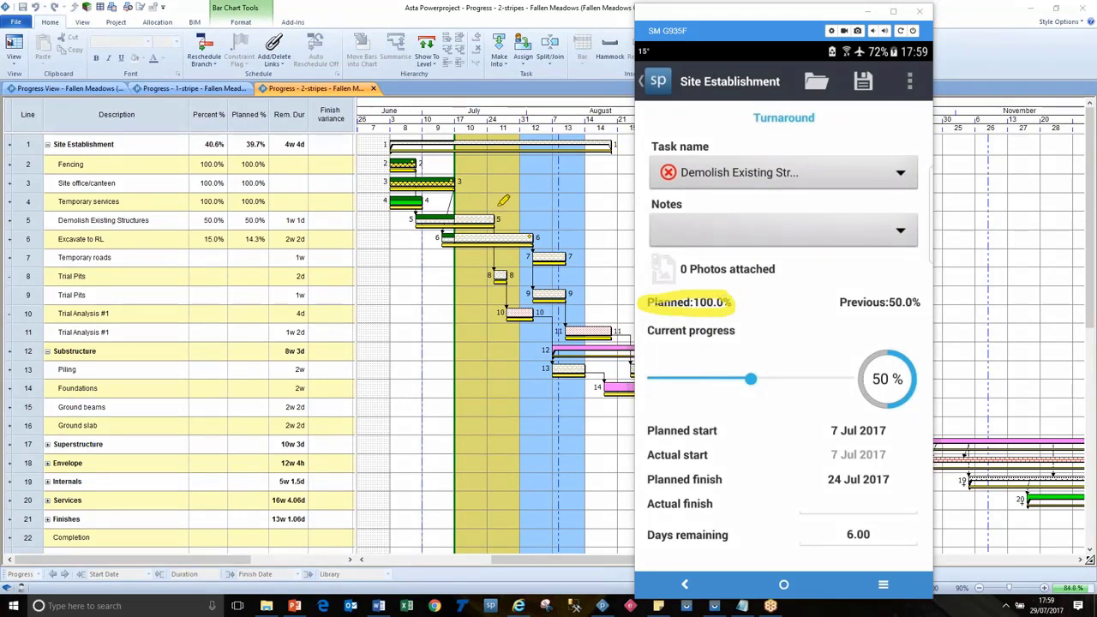
{"action": "left_click_drag", "start_coordinate": [858, 302], "coordinate": [920, 301]}
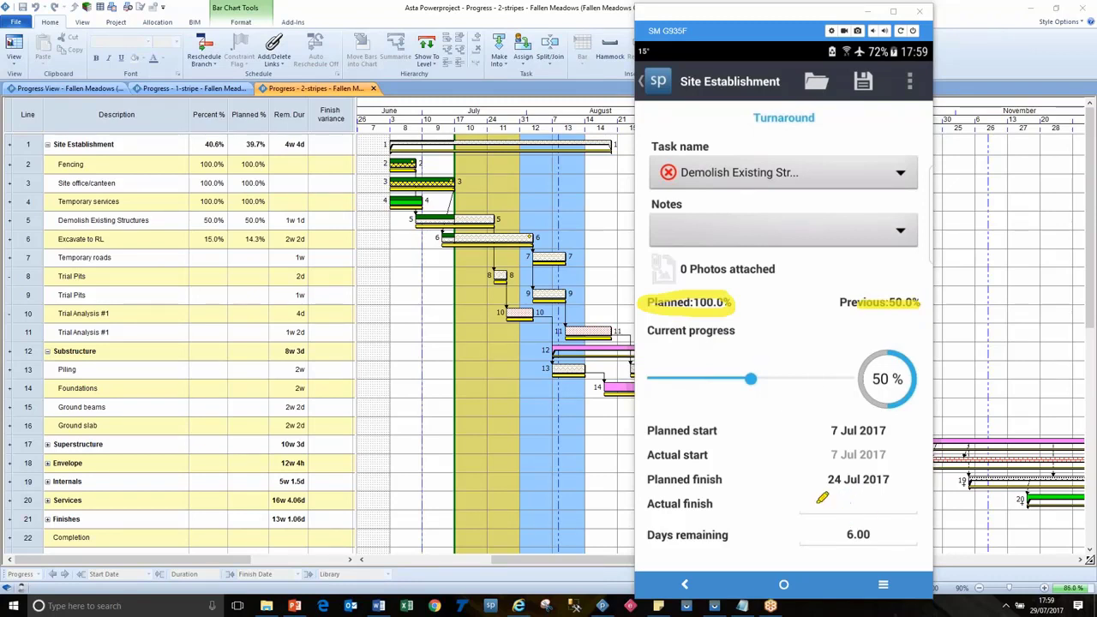
{"action": "left_click_drag", "start_coordinate": [816, 503], "coordinate": [905, 492]}
{"action": "mouse_move", "coordinate": [906, 360]}
{"action": "left_mouse_down"}
{"action": "mouse_move", "coordinate": [861, 371]}
{"action": "mouse_move", "coordinate": [885, 375]}
{"action": "mouse_move", "coordinate": [891, 394]}
{"action": "left_mouse_up"}
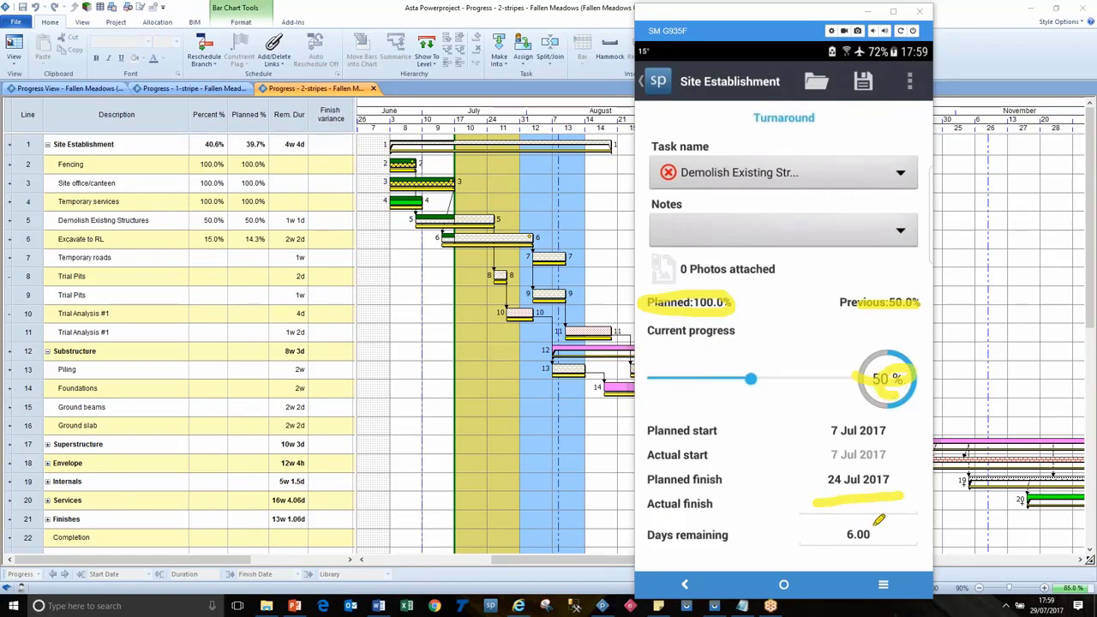
{"action": "mouse_move", "coordinate": [879, 519]}
{"action": "left_mouse_down"}
{"action": "mouse_move", "coordinate": [838, 528]}
{"action": "mouse_move", "coordinate": [869, 512]}
{"action": "left_mouse_up"}
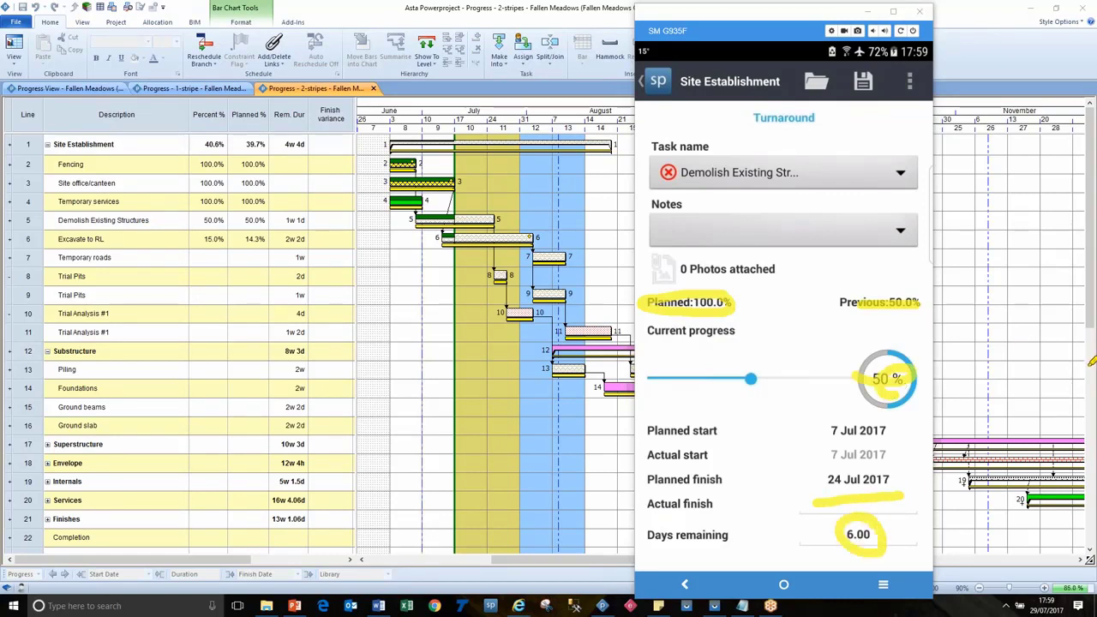
{"action": "key", "text": "Escape"}
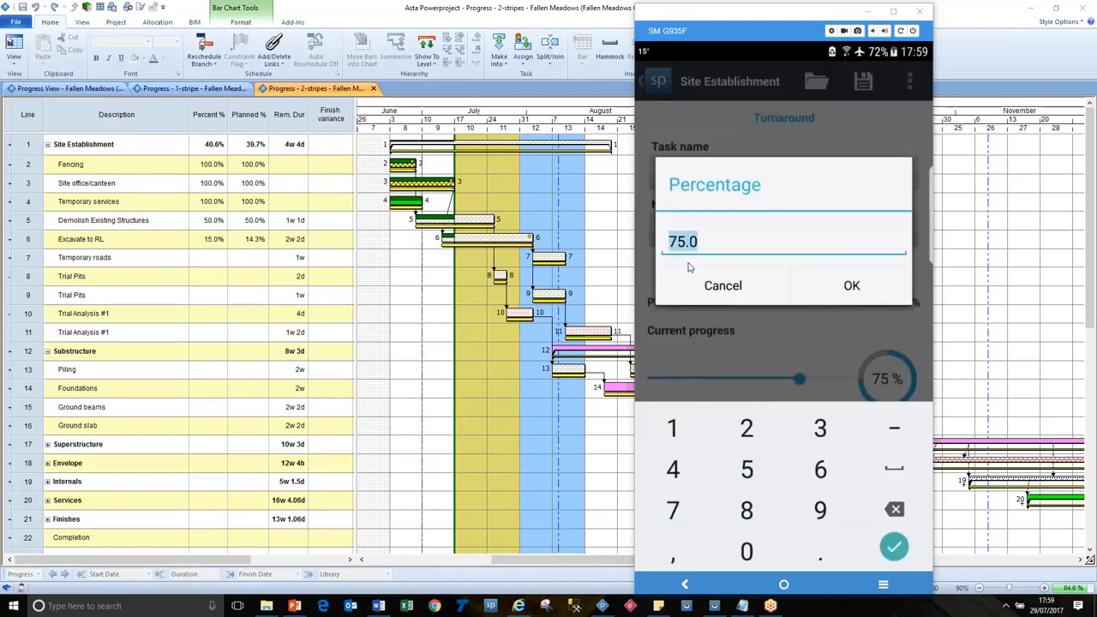
Enter 82.5% and 3 days remaining, then drag Demolish Existing Structures to 100%.
{"action": "type", "text": "82.5"}
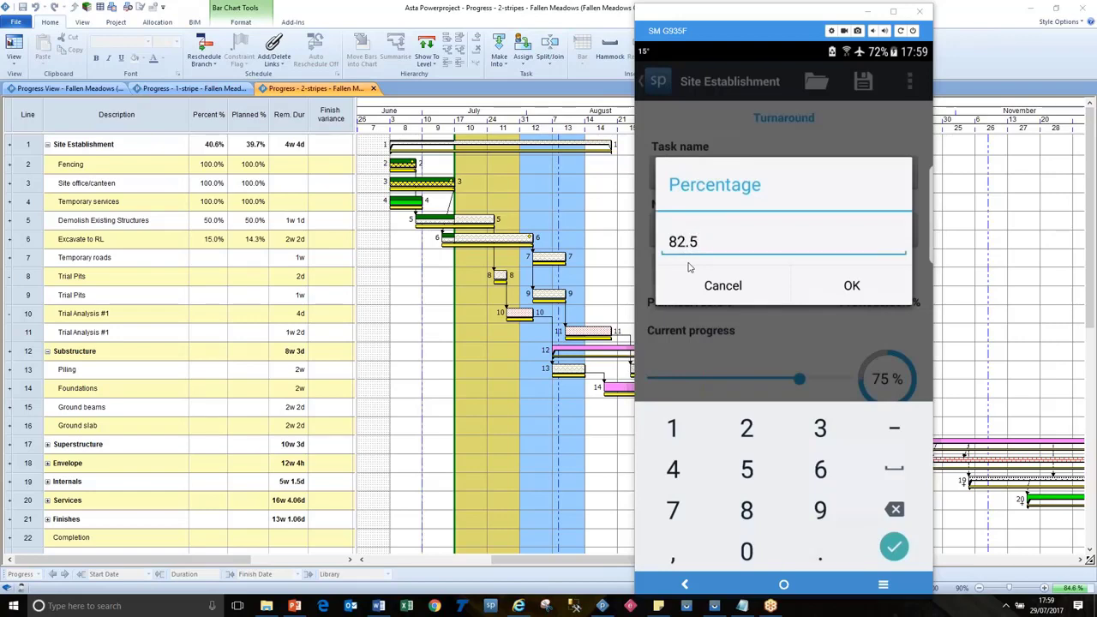
{"action": "key", "text": "Return"}
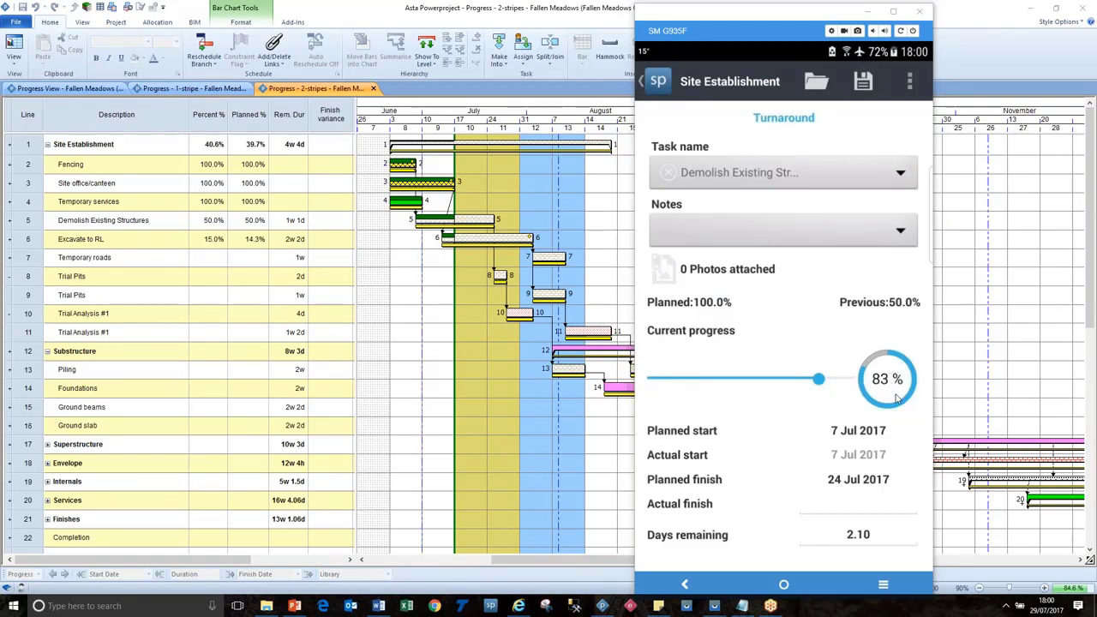
{"action": "left_click", "coordinate": [872, 537]}
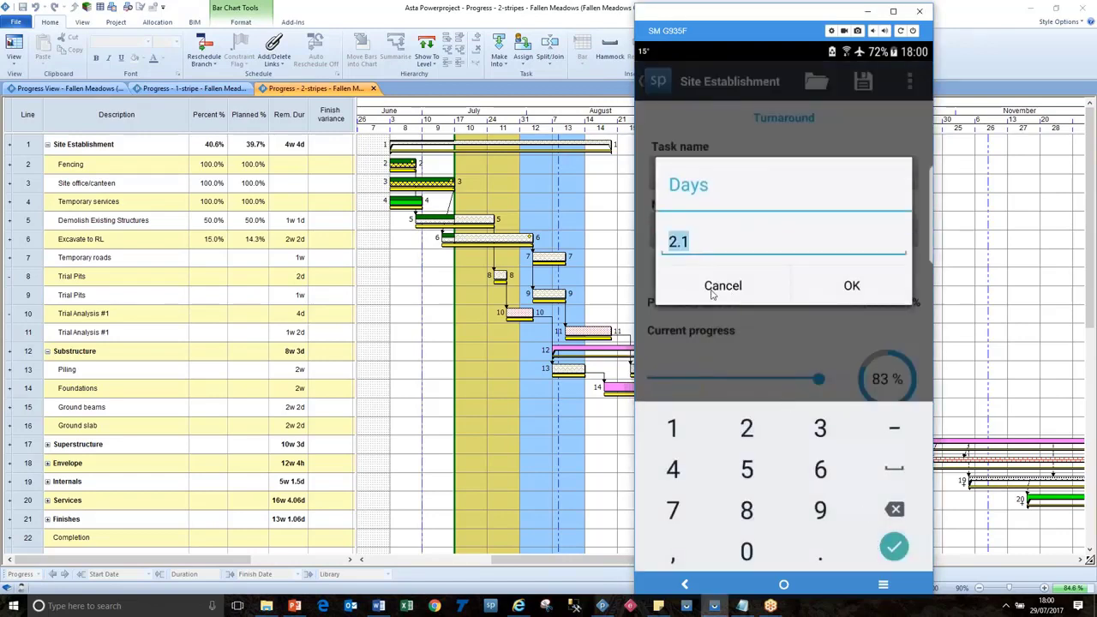
{"action": "type", "text": "3"}
{"action": "left_click", "coordinate": [874, 289]}
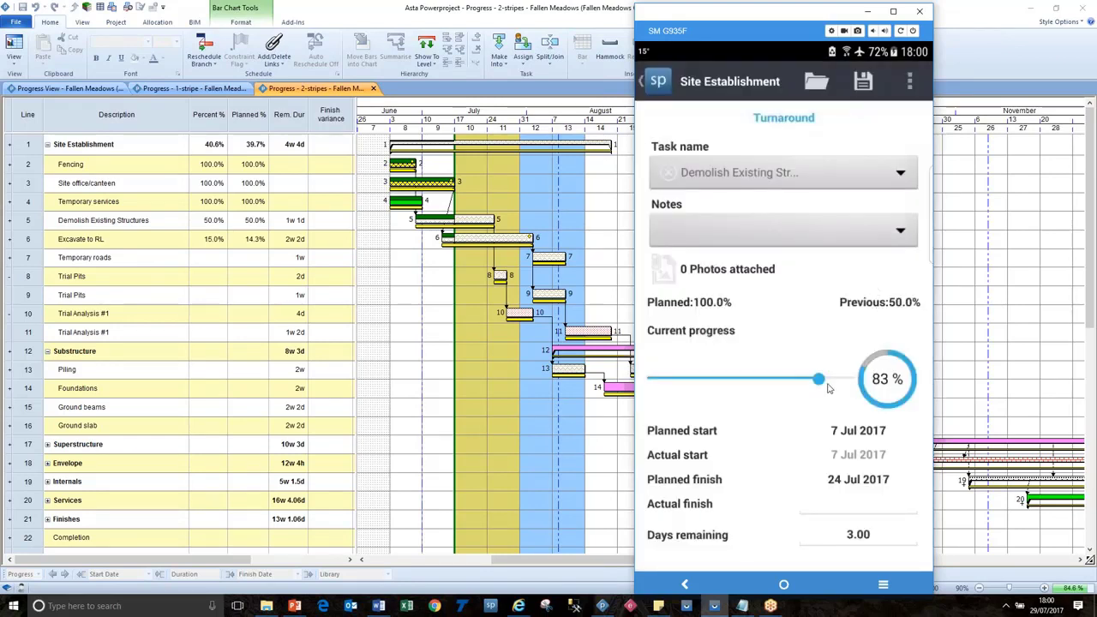
{"action": "left_click_drag", "start_coordinate": [819, 379], "coordinate": [854, 381]}
{"action": "left_click", "coordinate": [861, 513]}
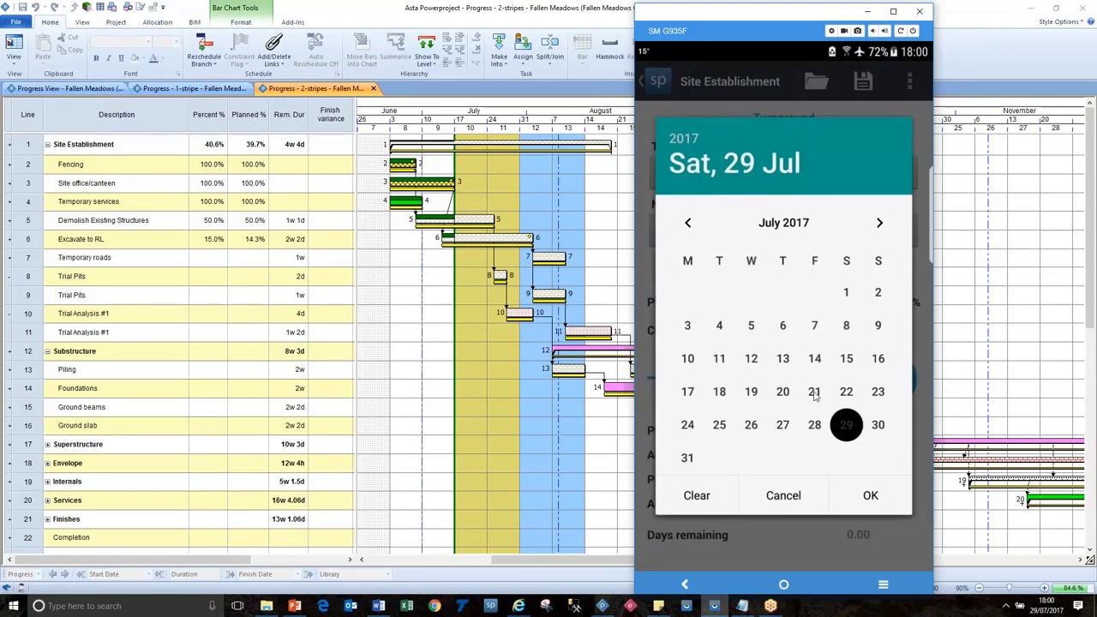
Set actual finish to 21 Jul 2017, add the Wind note, and start a free note.
{"action": "left_click", "coordinate": [815, 394]}
{"action": "left_click", "coordinate": [870, 494]}
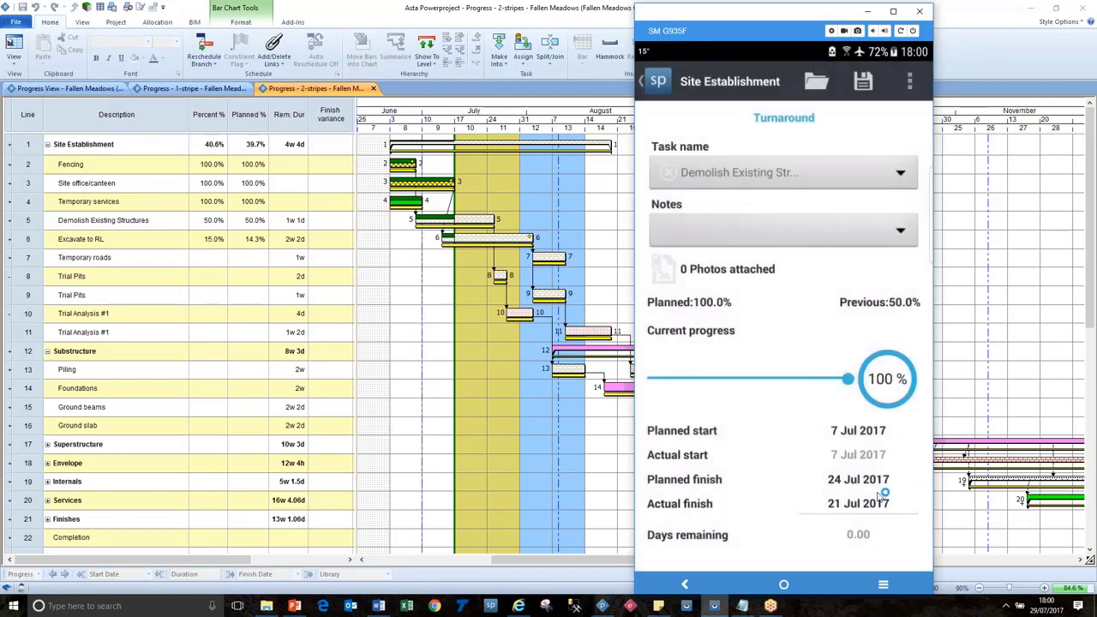
{"action": "left_click", "coordinate": [902, 238]}
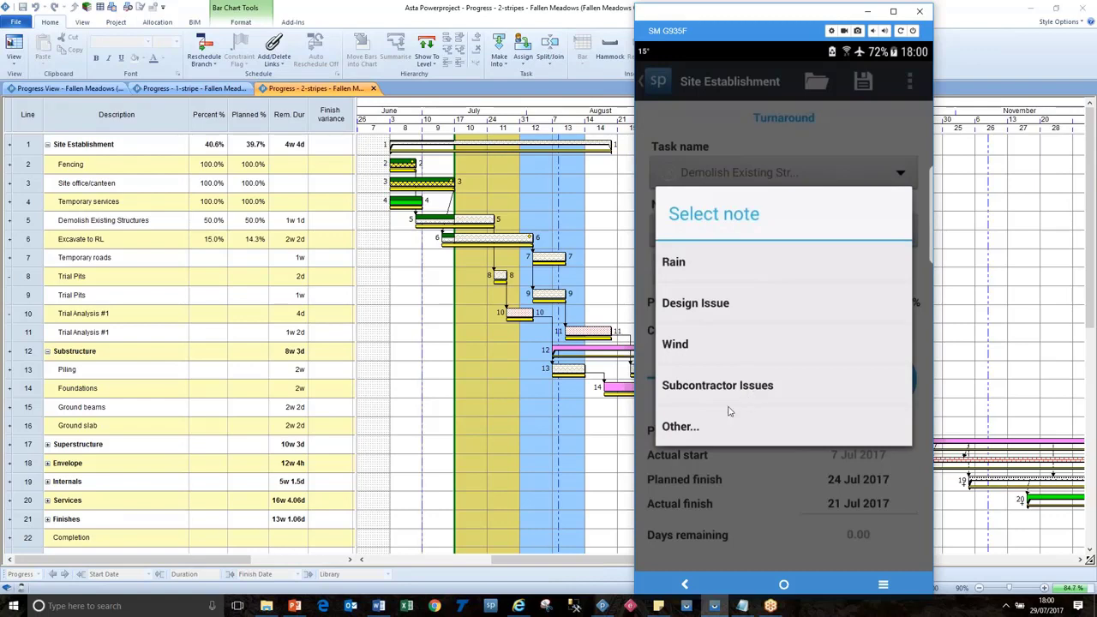
{"action": "left_click", "coordinate": [677, 344]}
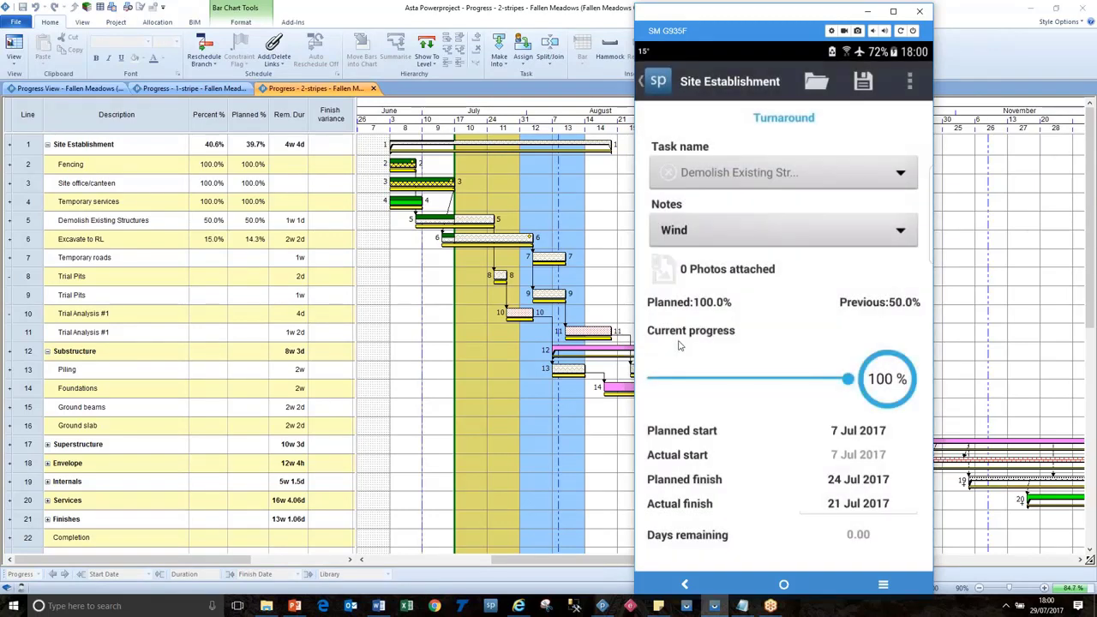
{"action": "left_click", "coordinate": [901, 233]}
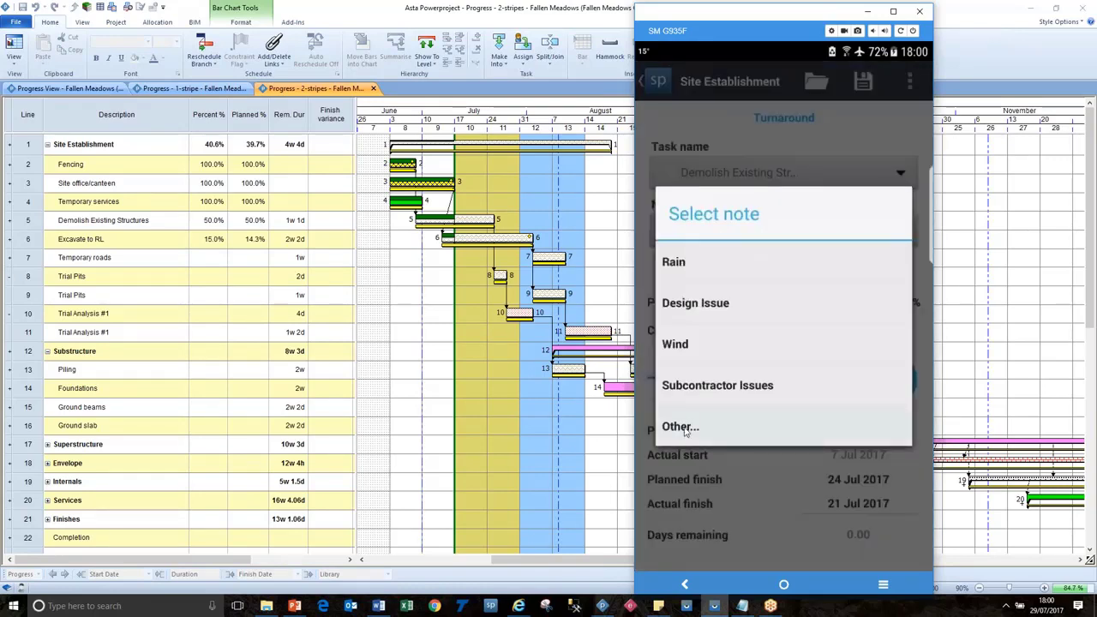
{"action": "left_click", "coordinate": [680, 426]}
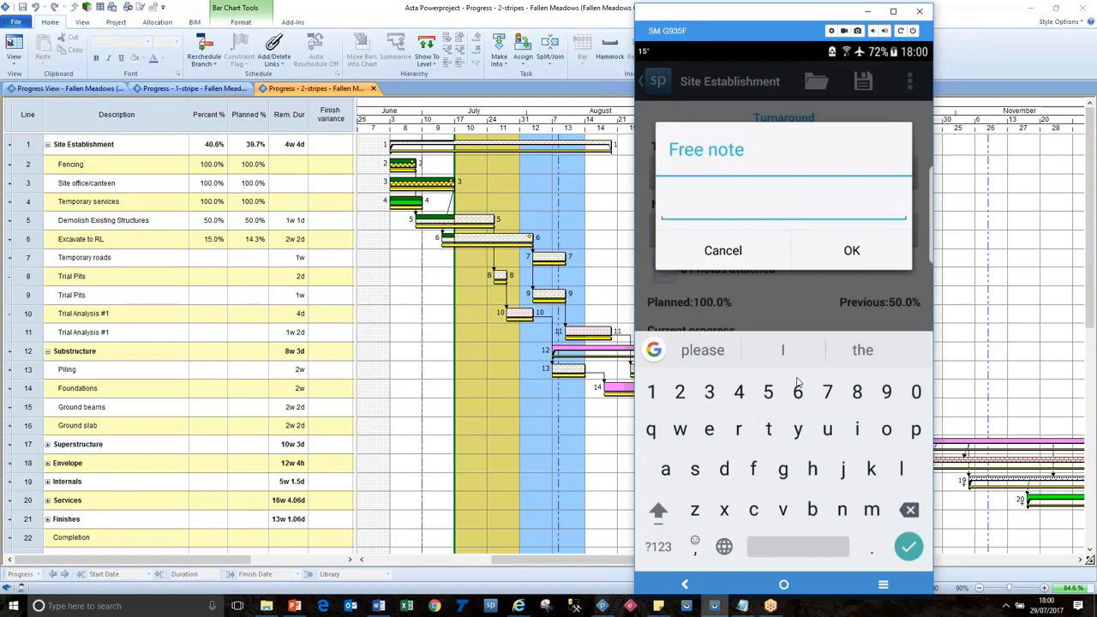
Save the free note 'Last week of work went very well' on the demolition task.
{"action": "type", "text": "Last week "}
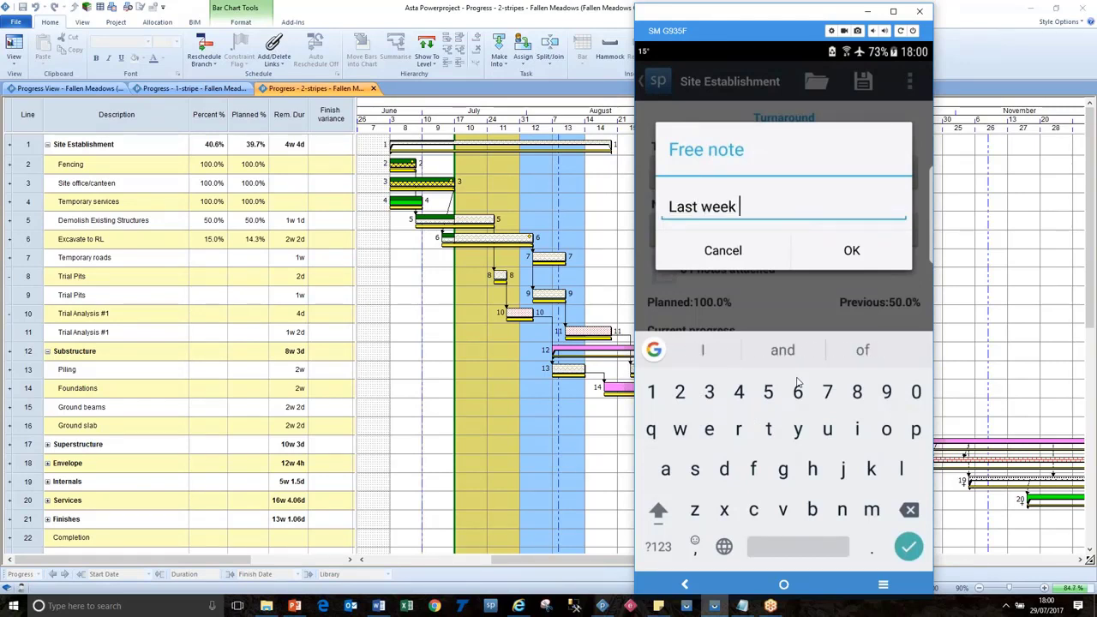
{"action": "type", "text": "of work"}
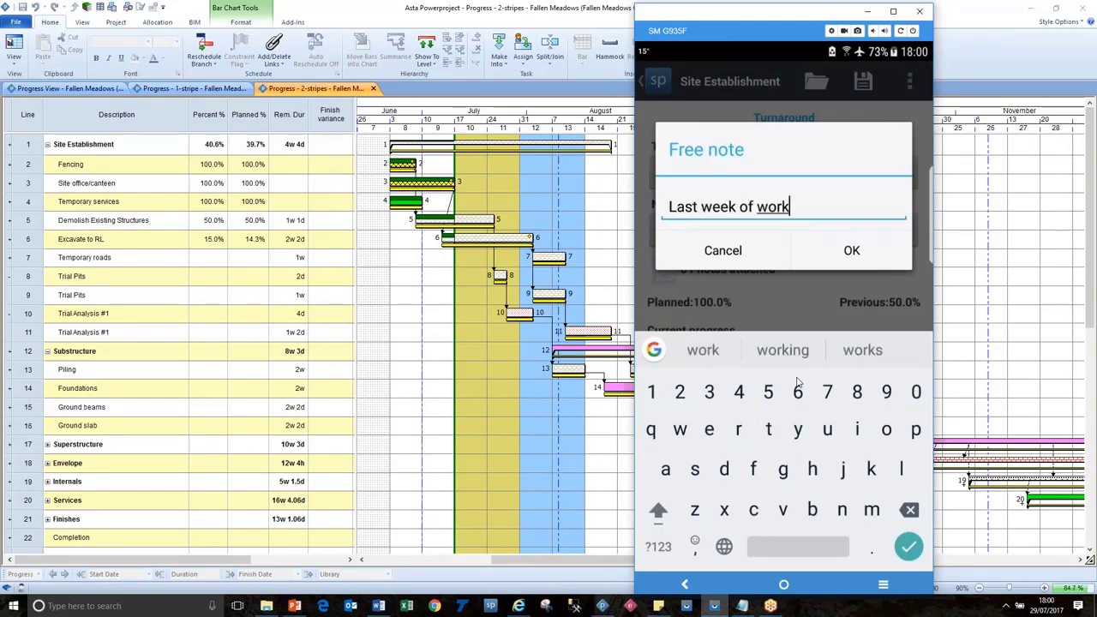
{"action": "type", "text": " went very well"}
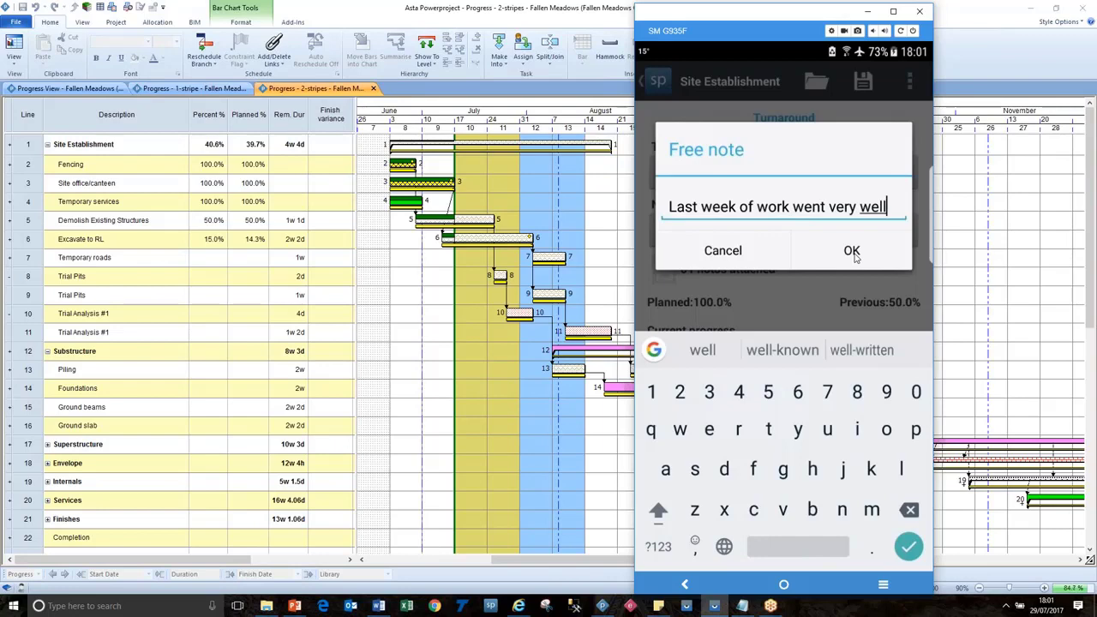
{"action": "left_click", "coordinate": [852, 251]}
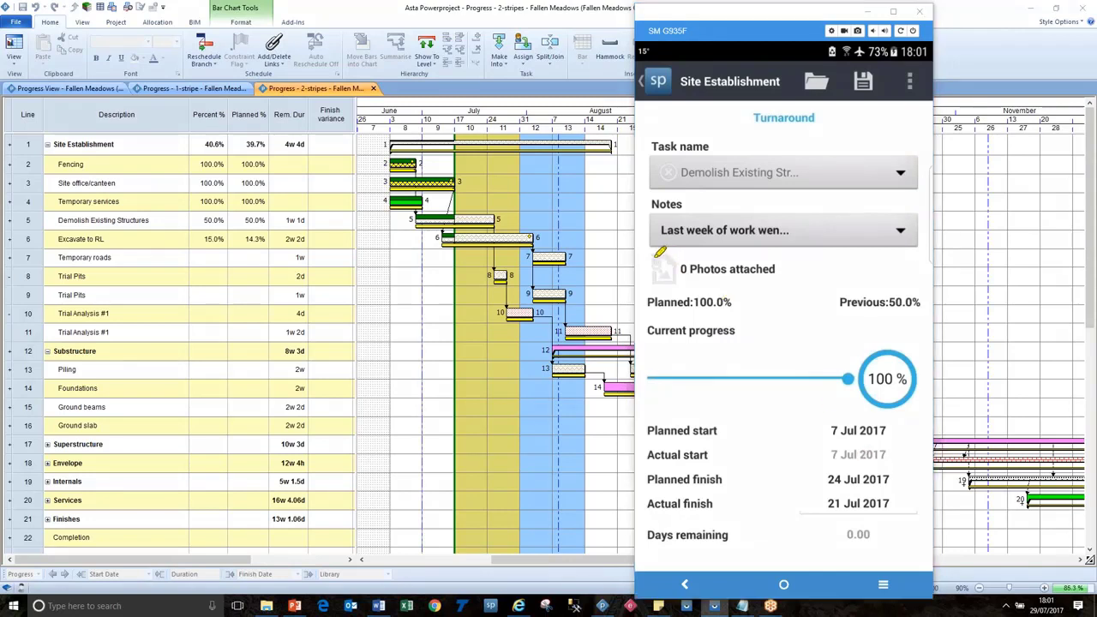
Navigate the phone mirror to the demolition task's Photo Attachments screen.
{"action": "mouse_move", "coordinate": [662, 253]}
{"action": "left_mouse_down"}
{"action": "mouse_move", "coordinate": [666, 270]}
{"action": "mouse_move", "coordinate": [682, 269]}
{"action": "left_mouse_up"}
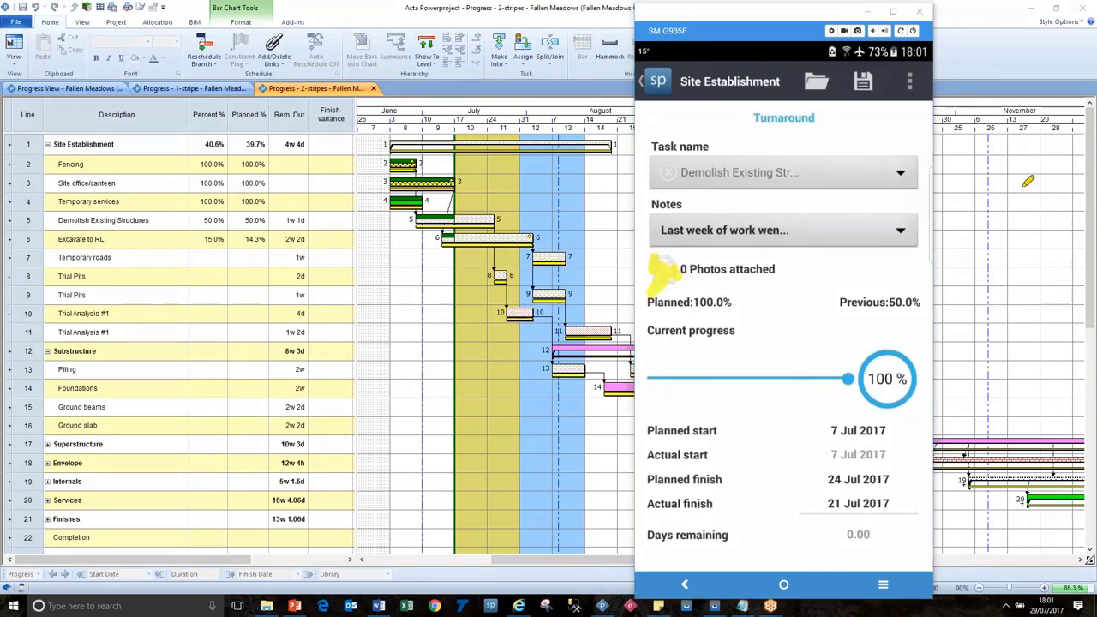
{"action": "key", "text": "Escape"}
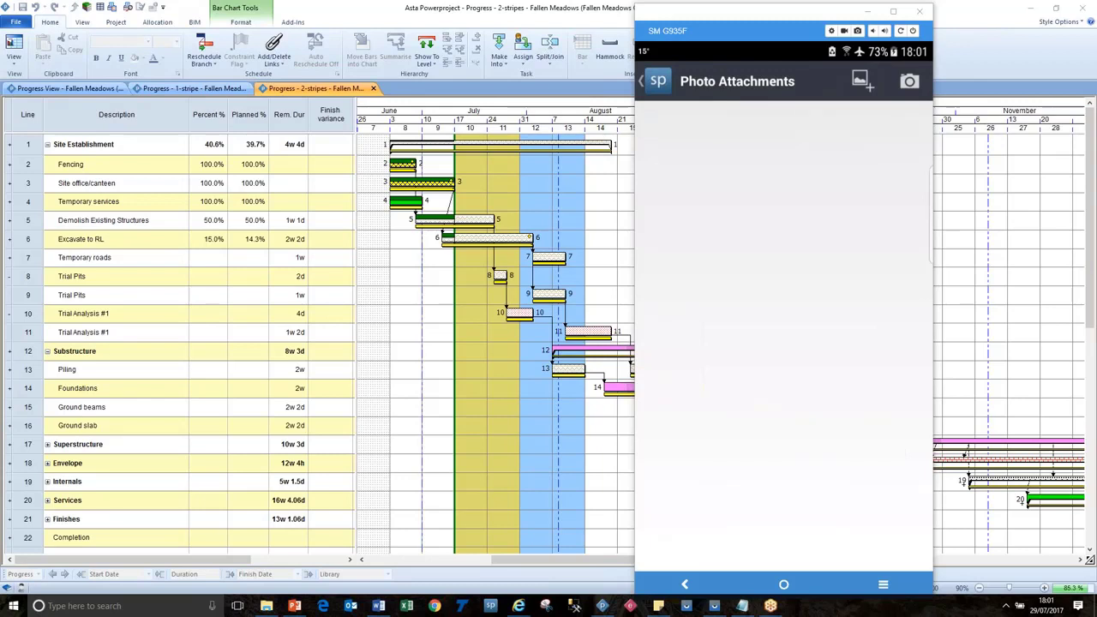
{"action": "mouse_move", "coordinate": [862, 69]}
{"action": "left_mouse_down"}
{"action": "mouse_move", "coordinate": [848, 72]}
{"action": "mouse_move", "coordinate": [875, 84]}
{"action": "mouse_move", "coordinate": [872, 132]}
{"action": "left_mouse_up"}
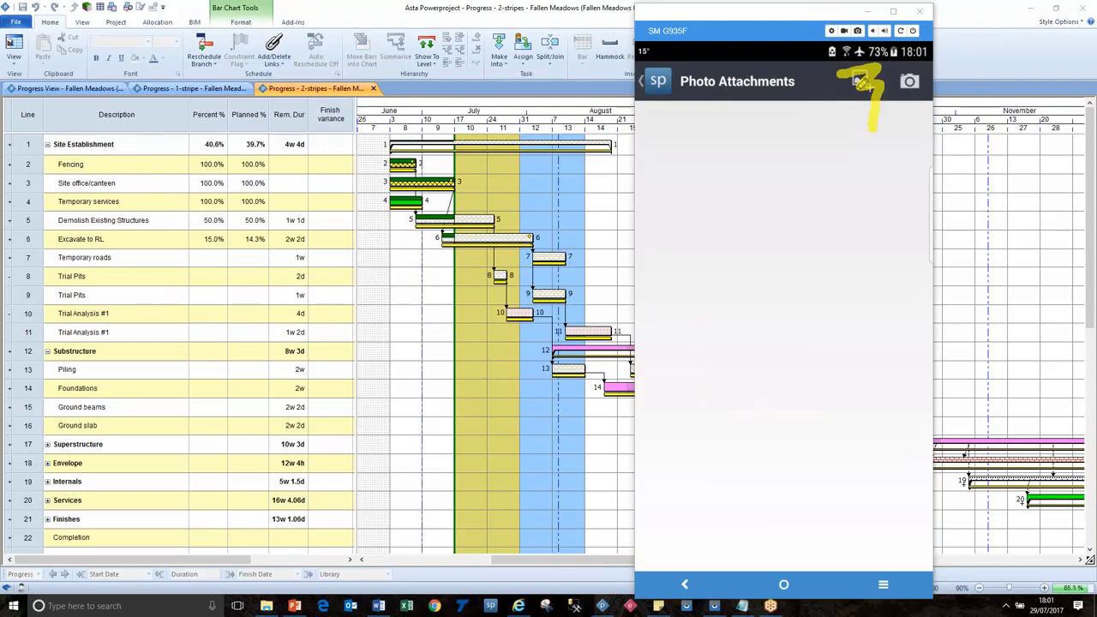
{"action": "mouse_move", "coordinate": [900, 62]}
{"action": "left_mouse_down"}
{"action": "mouse_move", "coordinate": [928, 68]}
{"action": "mouse_move", "coordinate": [925, 94]}
{"action": "mouse_move", "coordinate": [895, 94]}
{"action": "mouse_move", "coordinate": [902, 67]}
{"action": "left_mouse_up"}
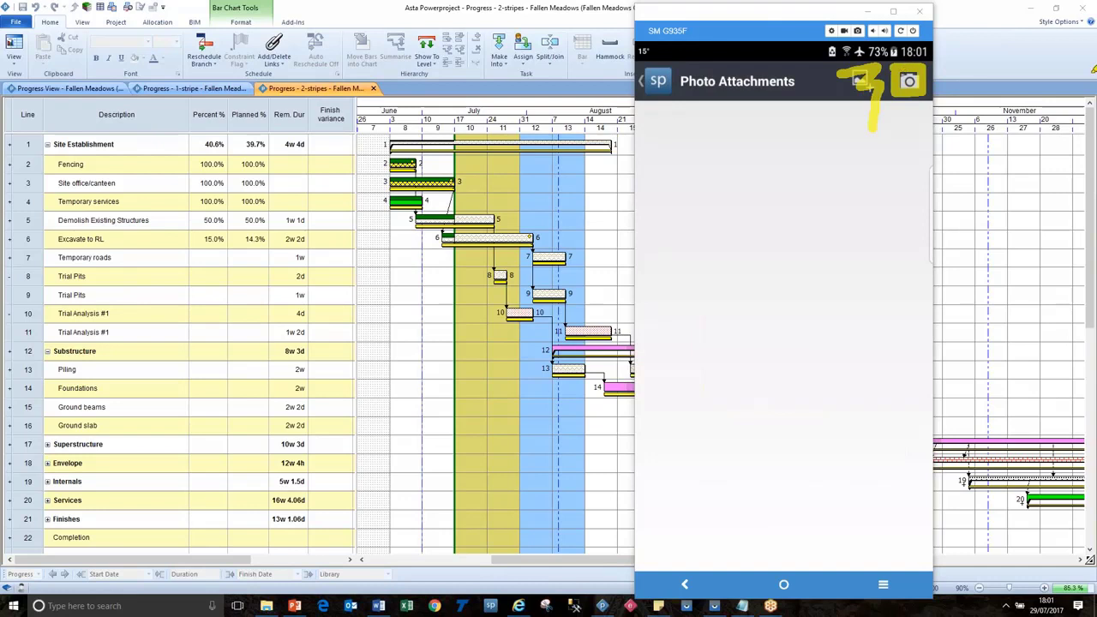
{"action": "key", "text": "Escape"}
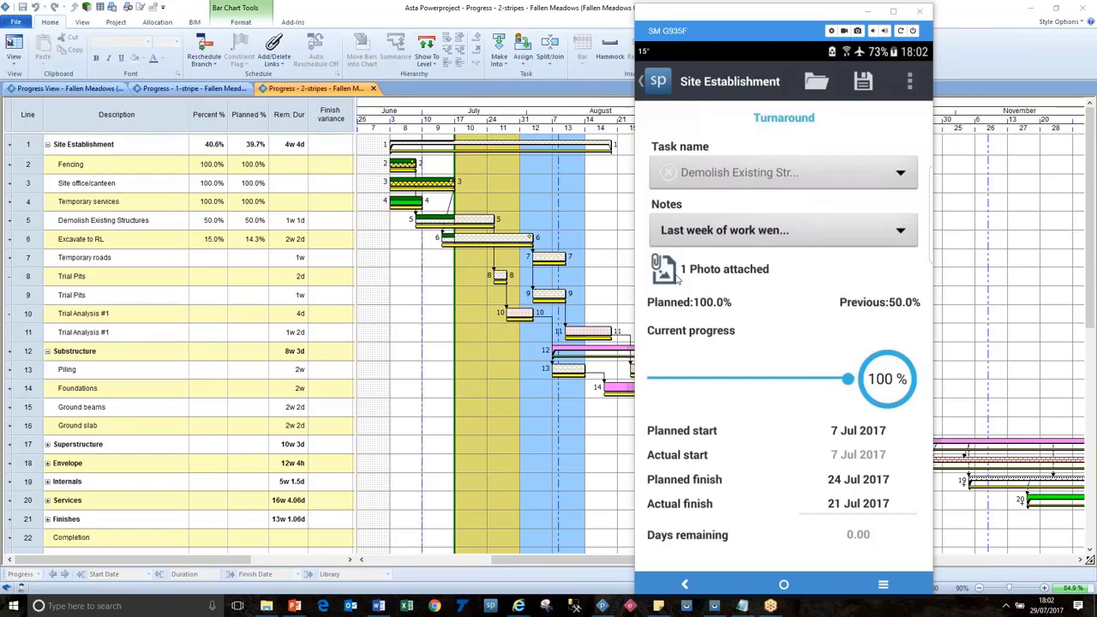
Switch to Excavate to RL and set it to 75% with 4 days remaining.
{"action": "left_click", "coordinate": [902, 175]}
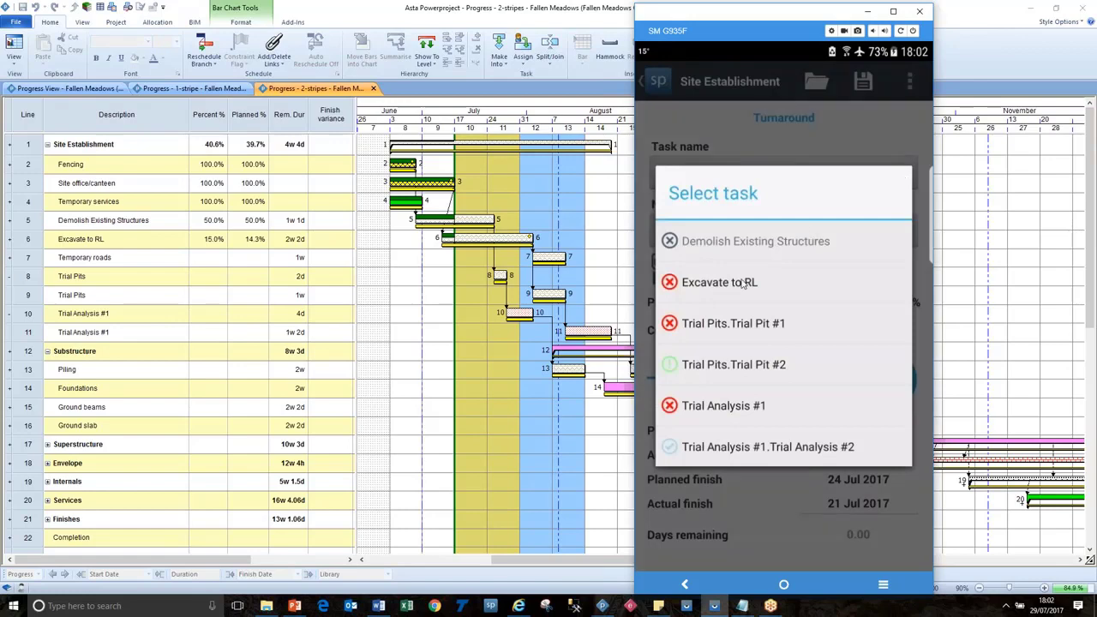
{"action": "left_click", "coordinate": [719, 283]}
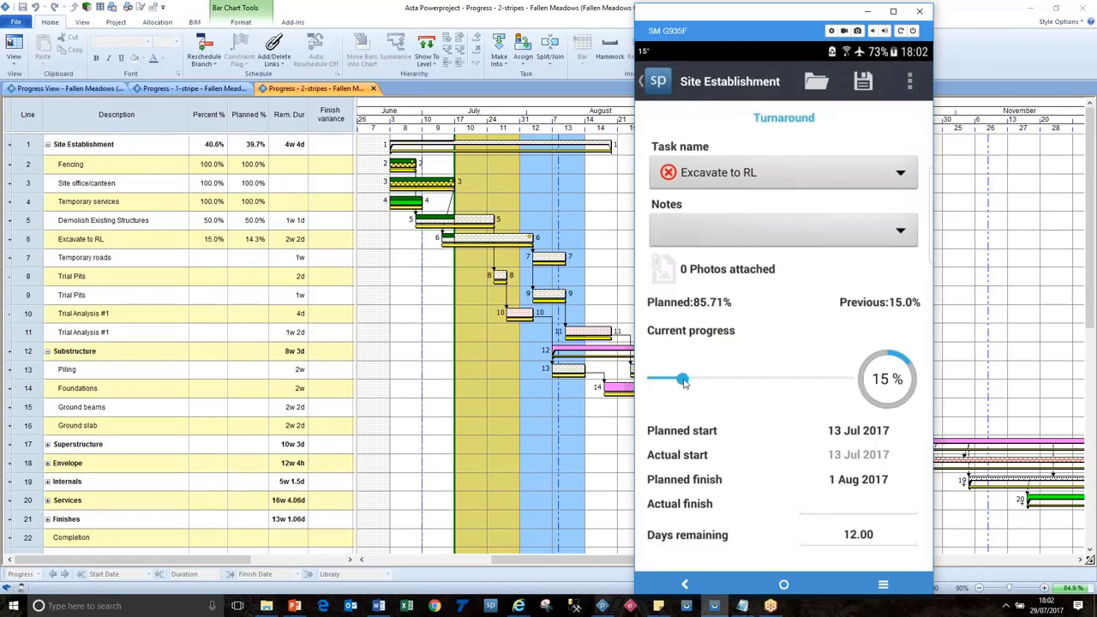
{"action": "left_click_drag", "start_coordinate": [684, 382], "coordinate": [805, 379]}
{"action": "left_click", "coordinate": [879, 534]}
{"action": "type", "text": "4"}
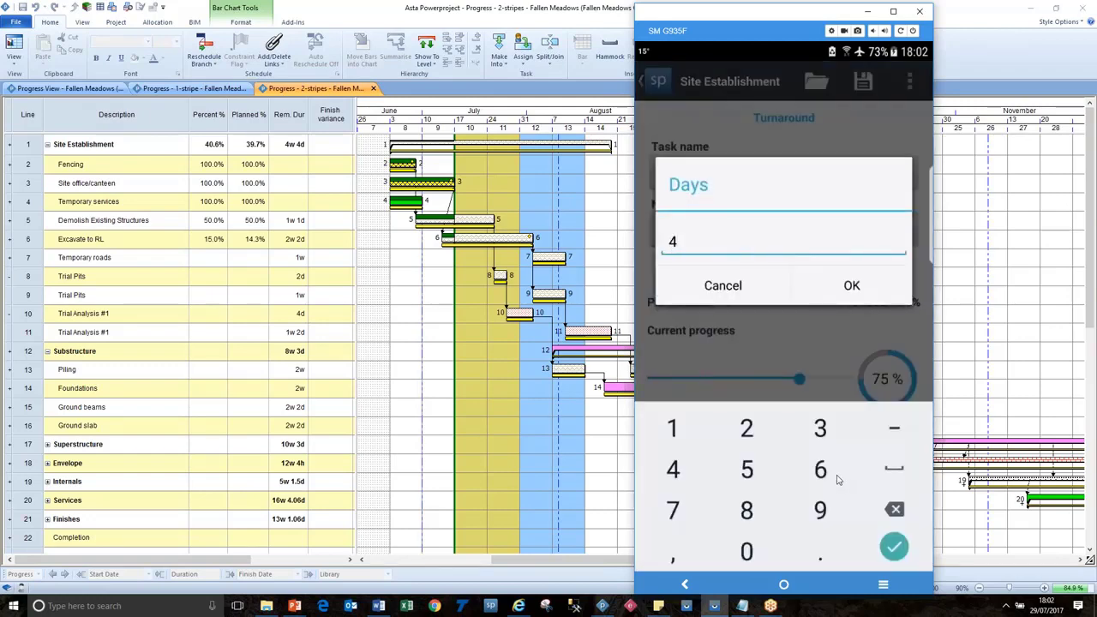
{"action": "left_click", "coordinate": [853, 269]}
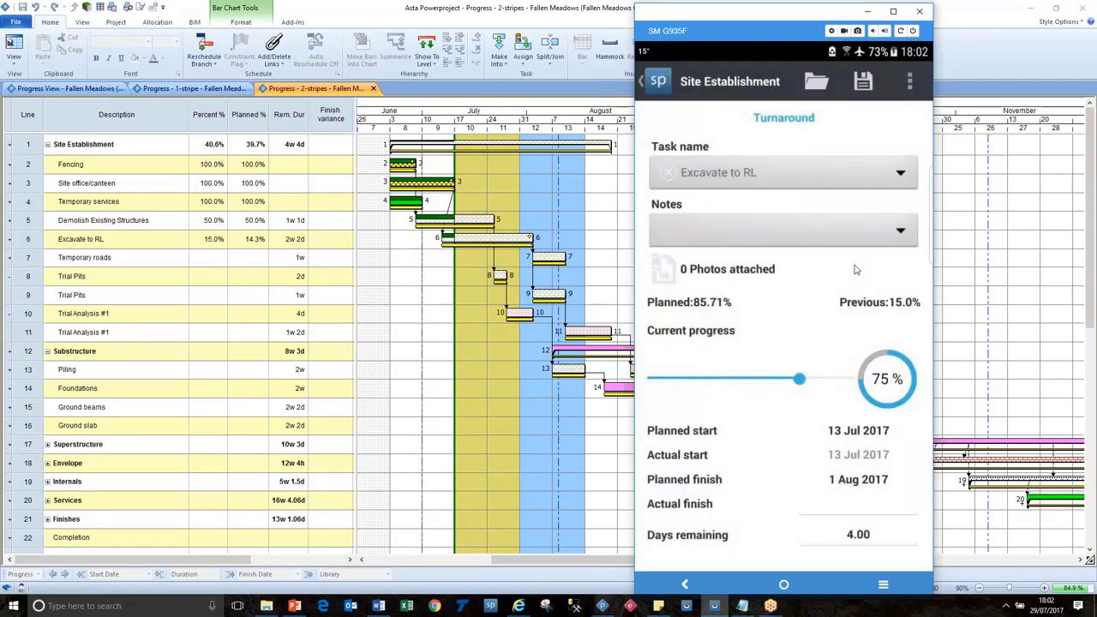
Attach the Subcontractor Issues note to Excavate to RL.
{"action": "left_click", "coordinate": [901, 233]}
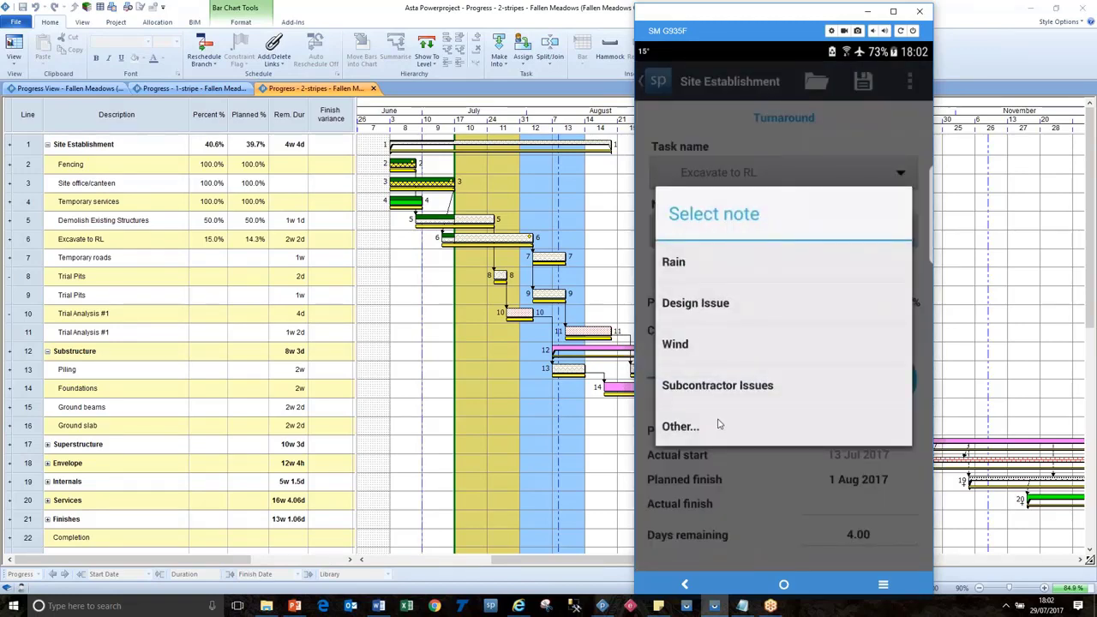
{"action": "left_click", "coordinate": [718, 390]}
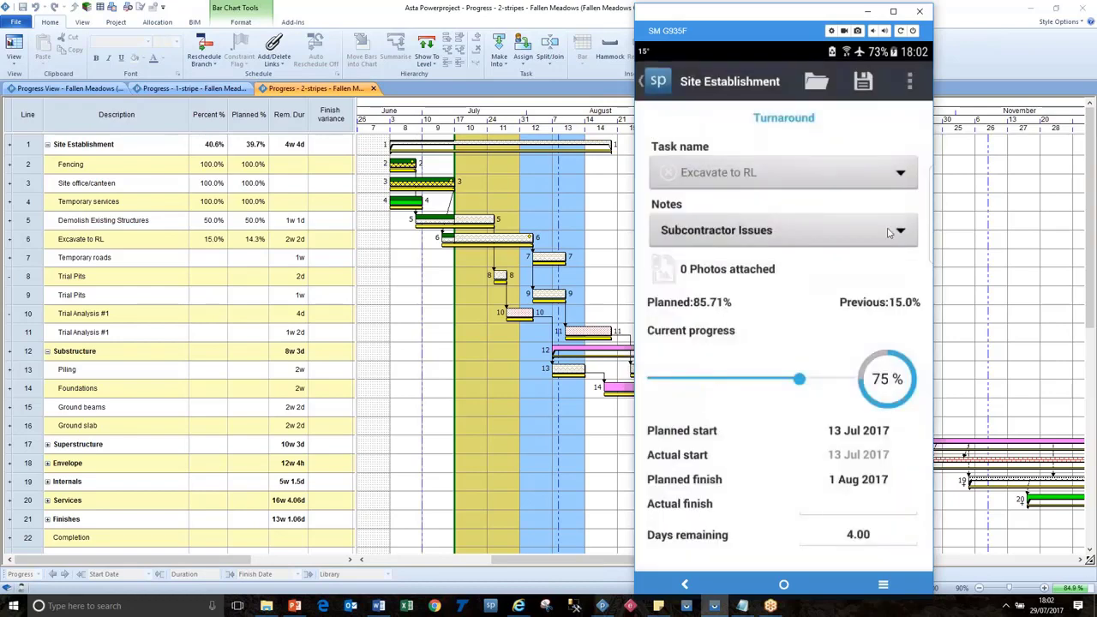
{"action": "left_click", "coordinate": [899, 169]}
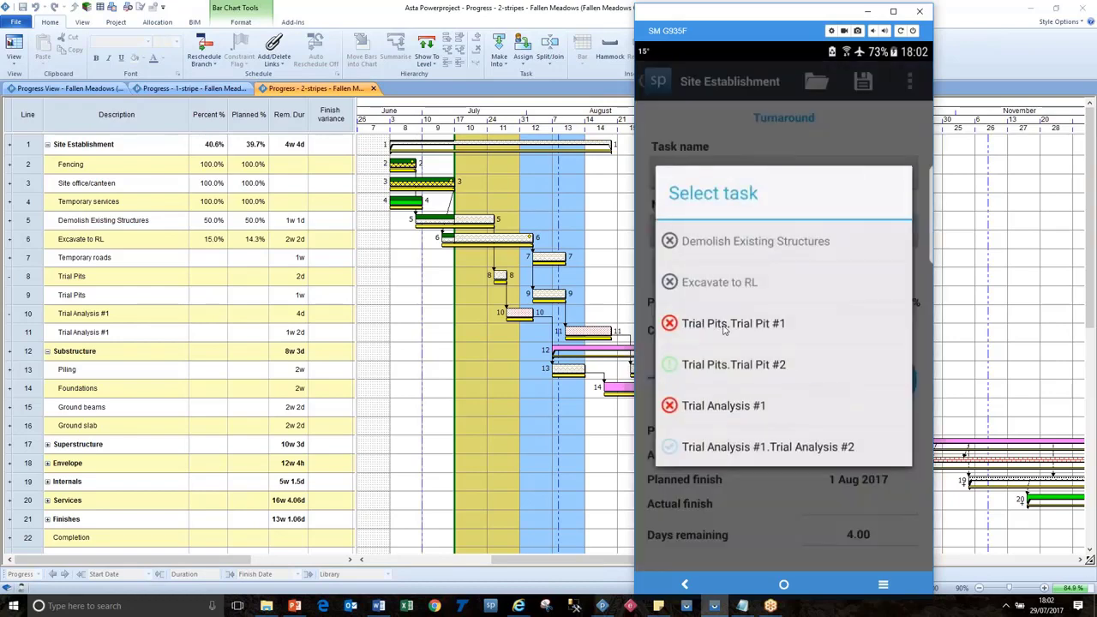
Mark Trial Pit #1 and Trial Analysis #1 as 100% complete.
{"action": "left_click", "coordinate": [724, 325]}
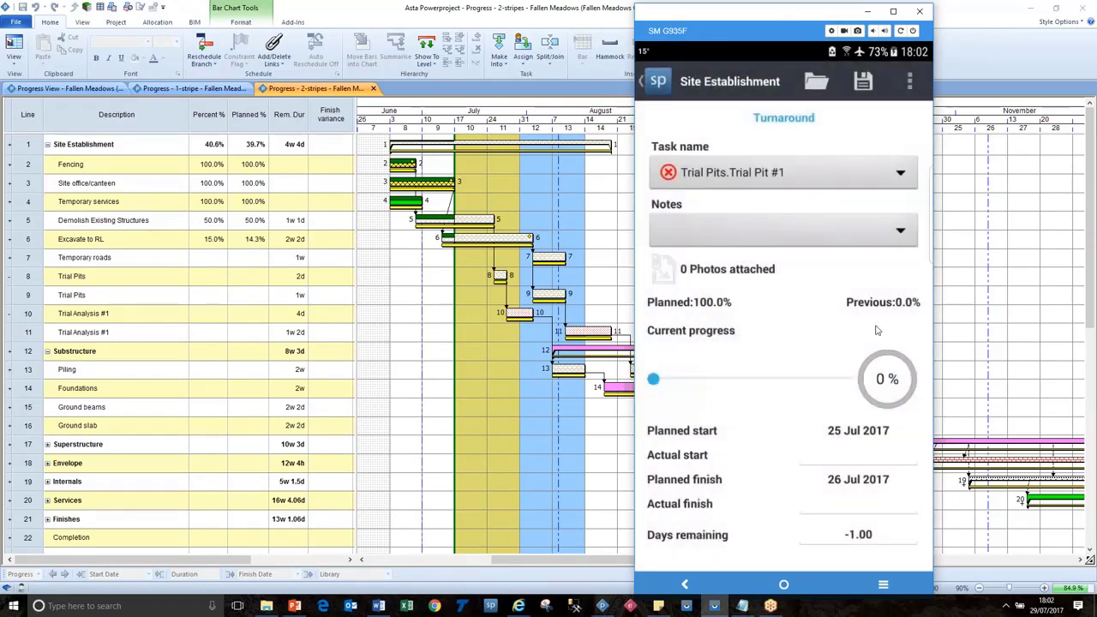
{"action": "left_click_drag", "start_coordinate": [662, 385], "coordinate": [867, 373]}
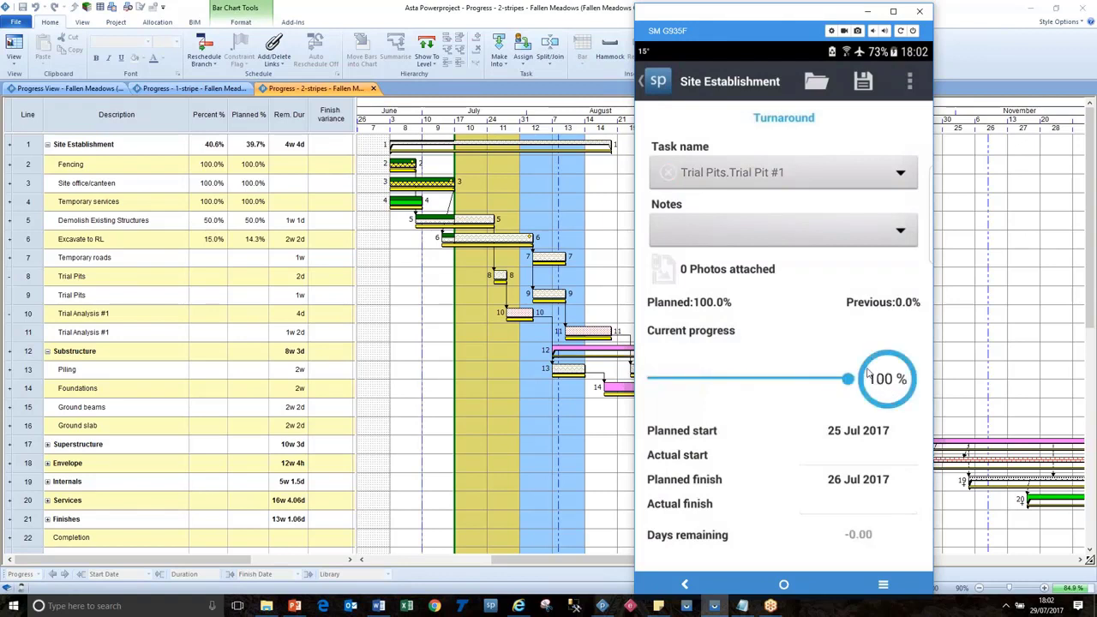
{"action": "left_click", "coordinate": [894, 168]}
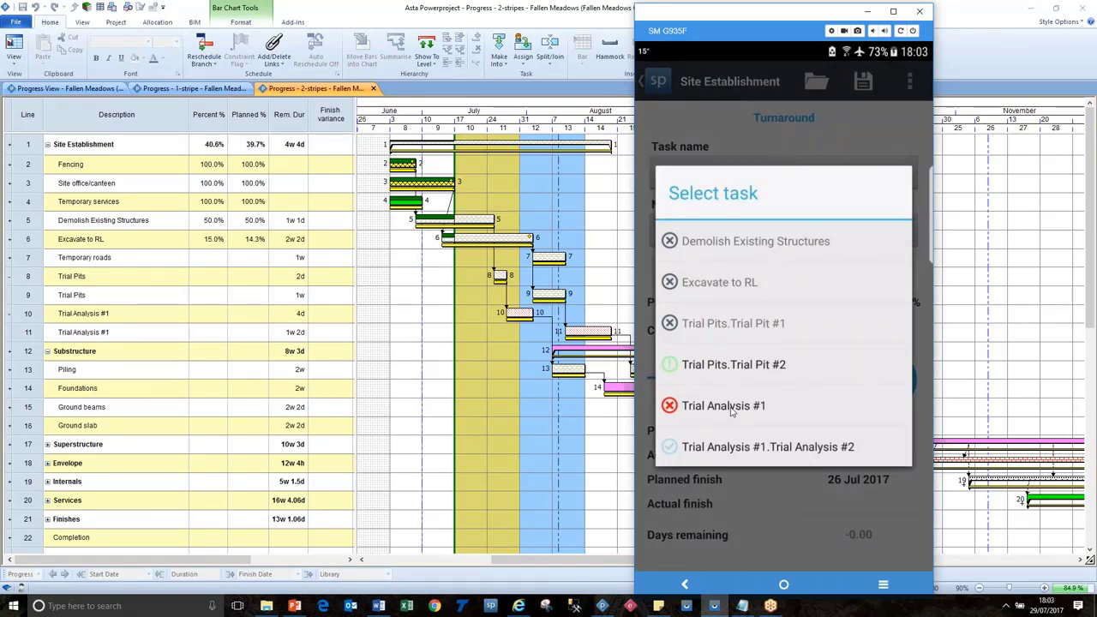
{"action": "left_click", "coordinate": [731, 407]}
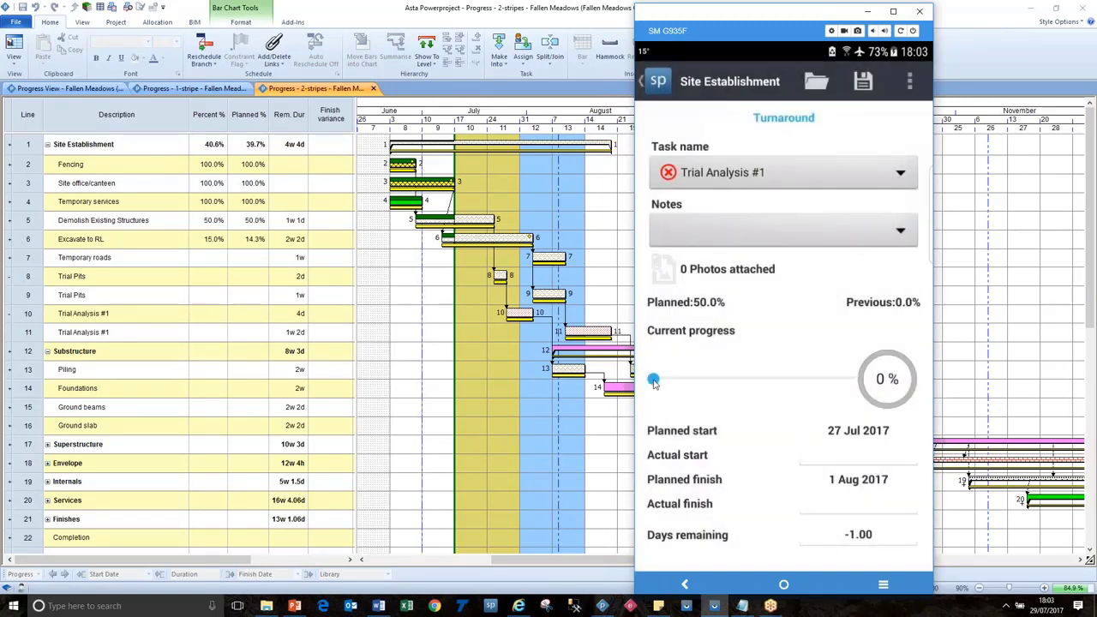
{"action": "left_click_drag", "start_coordinate": [654, 382], "coordinate": [885, 377]}
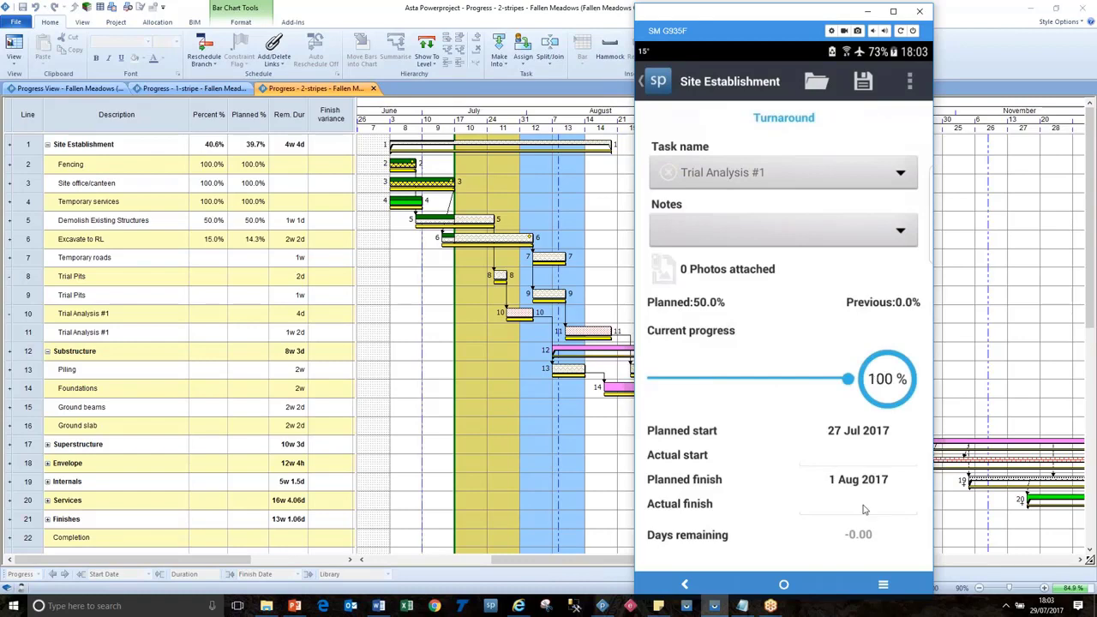
Set Trial Analysis #1's actual finish to 28 Jul 2017 and save its progress.
{"action": "left_click", "coordinate": [863, 510]}
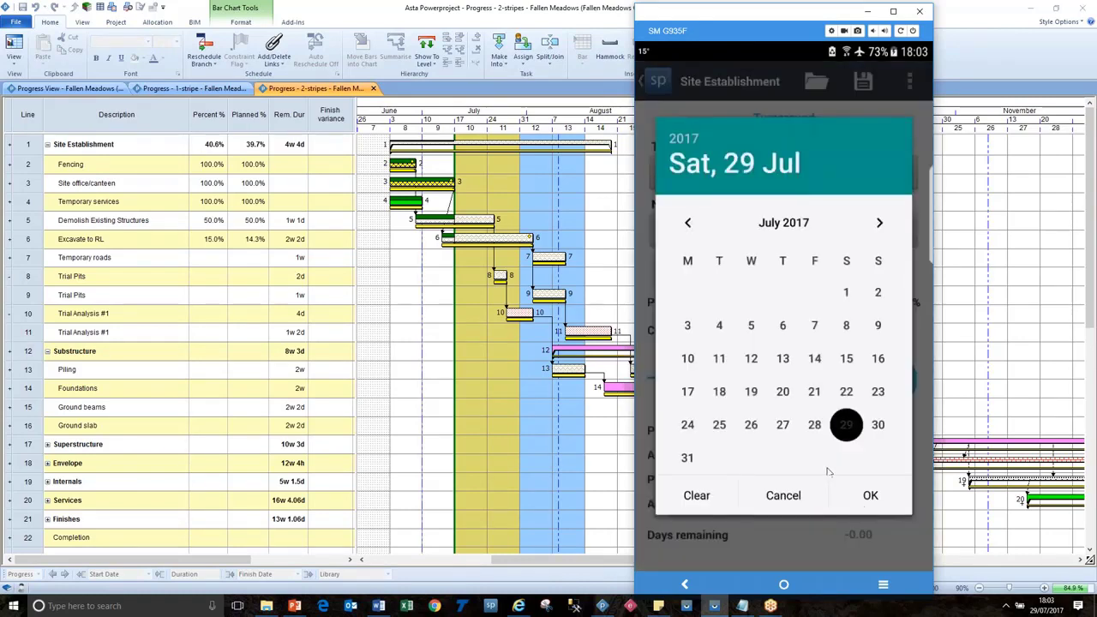
{"action": "left_click", "coordinate": [751, 425]}
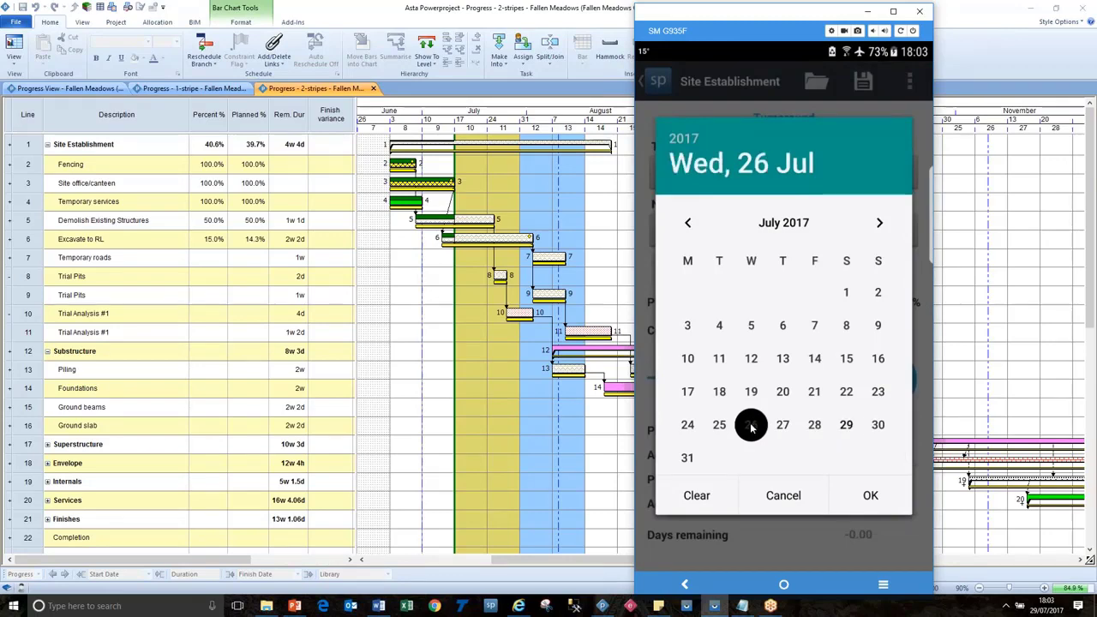
{"action": "left_click", "coordinate": [875, 496]}
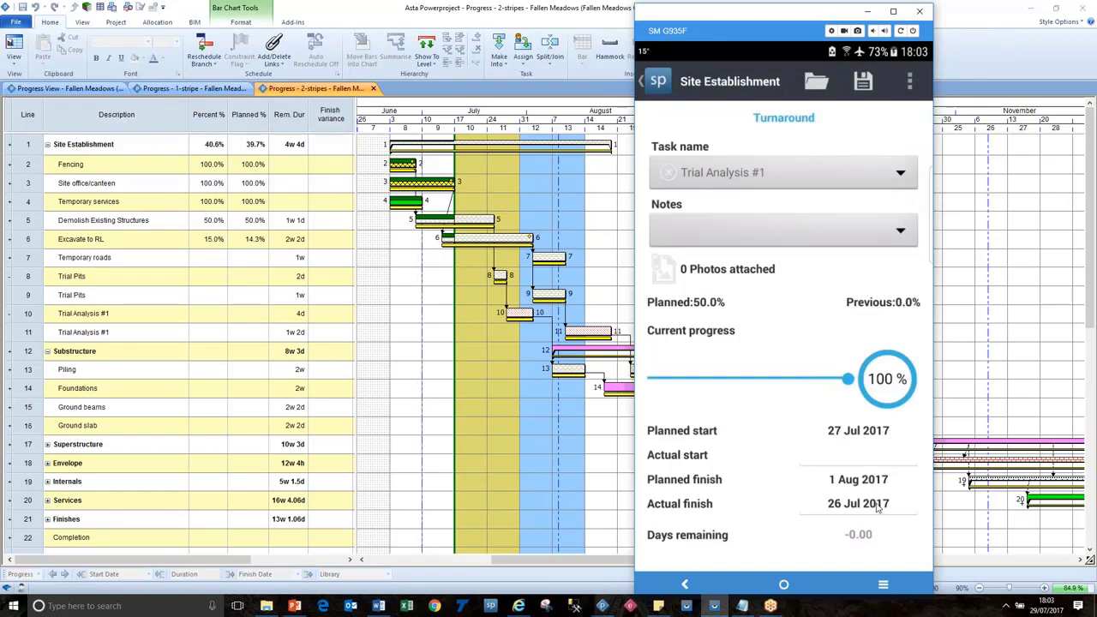
{"action": "left_click", "coordinate": [876, 506]}
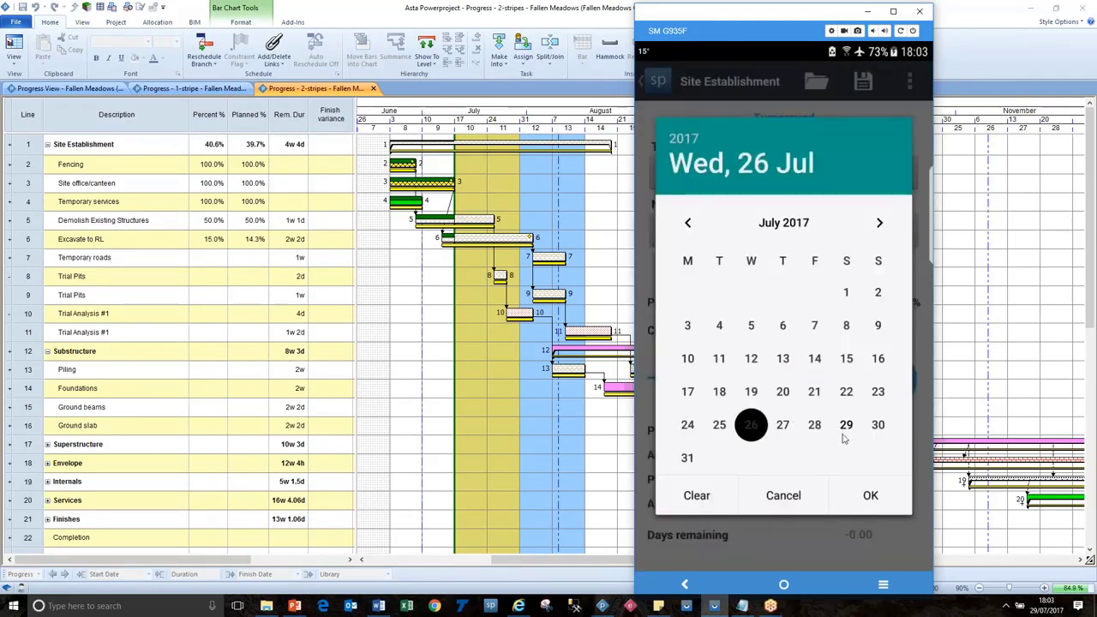
{"action": "left_click", "coordinate": [815, 431]}
{"action": "left_click", "coordinate": [866, 497]}
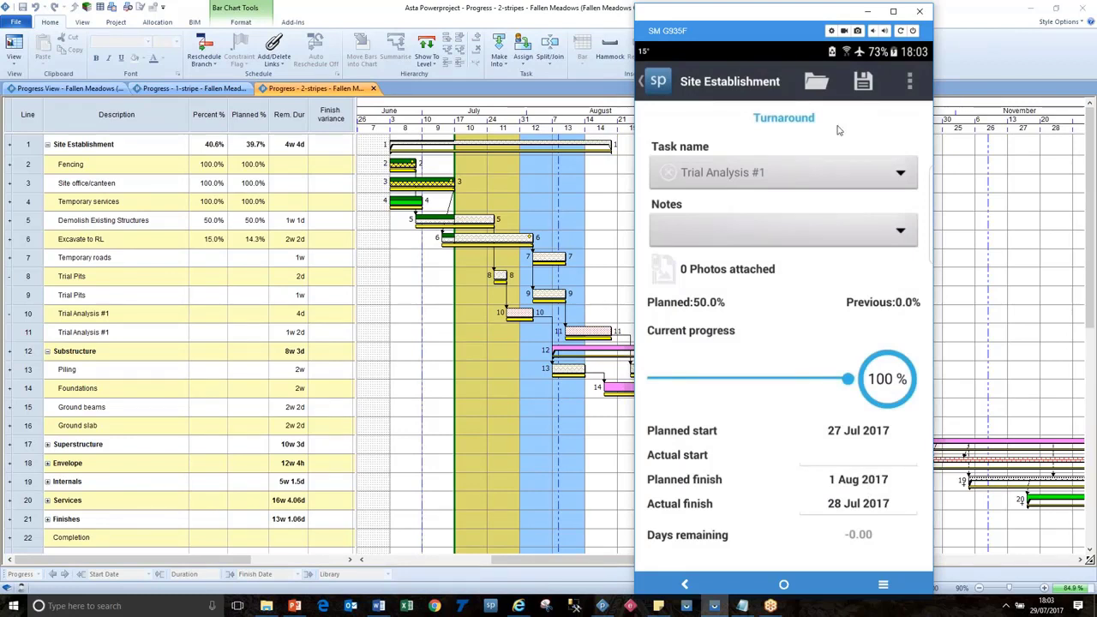
{"action": "left_click", "coordinate": [864, 83]}
Submit the progress from Fallen Meadows' Substructure chart and acknowledge the Sent confirmation.
{"action": "left_click", "coordinate": [816, 82]}
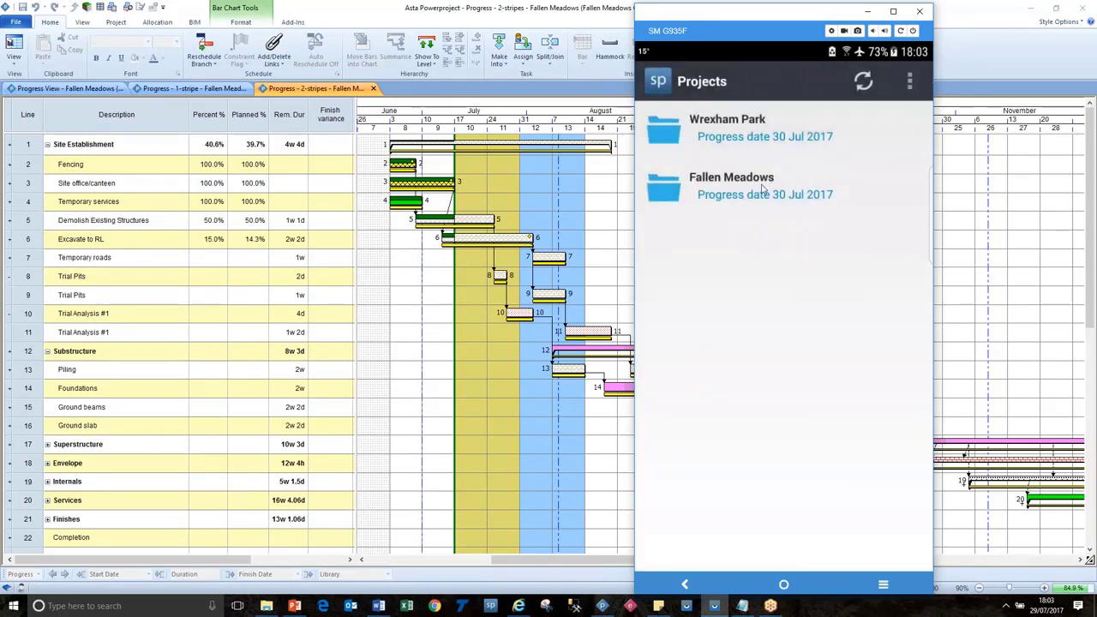
{"action": "left_click", "coordinate": [761, 187]}
{"action": "left_click", "coordinate": [732, 190]}
{"action": "left_click", "coordinate": [735, 174]}
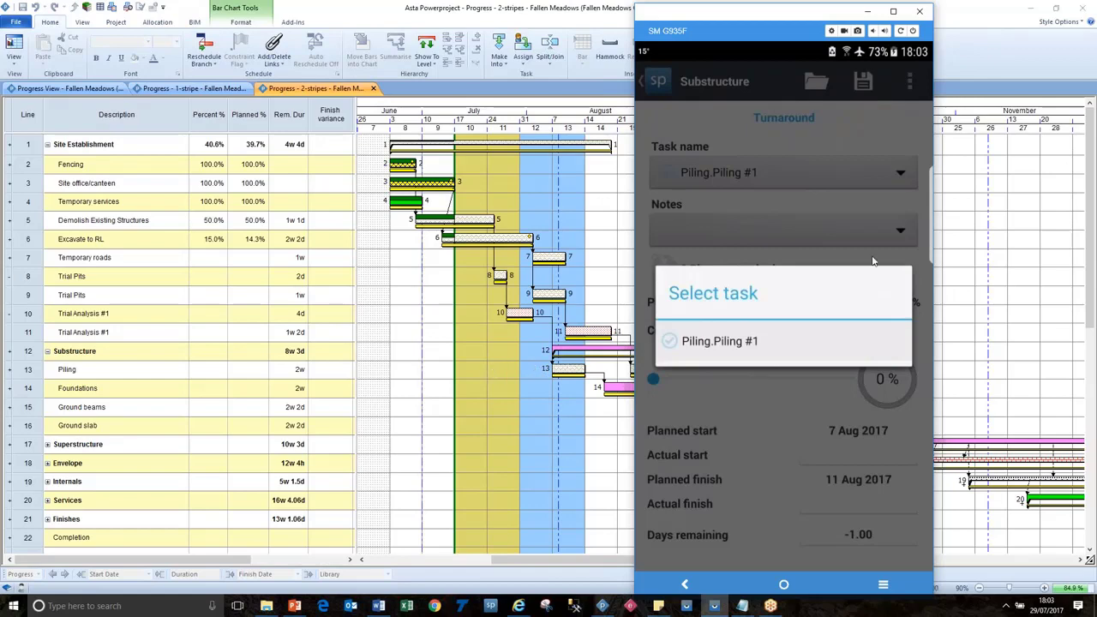
{"action": "left_click", "coordinate": [870, 129]}
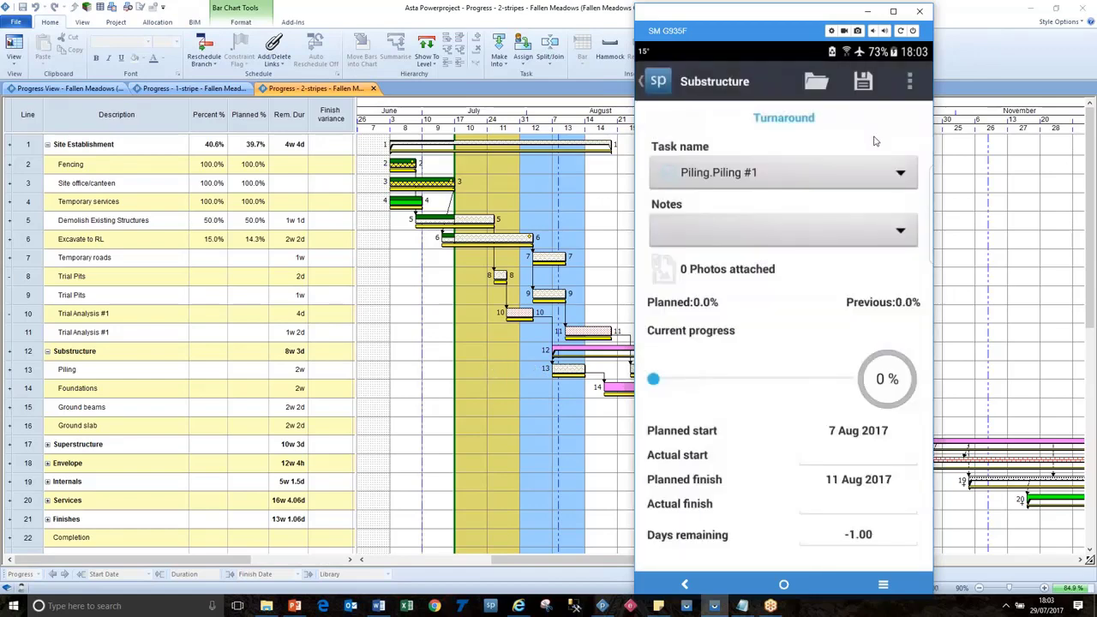
{"action": "left_click", "coordinate": [909, 83]}
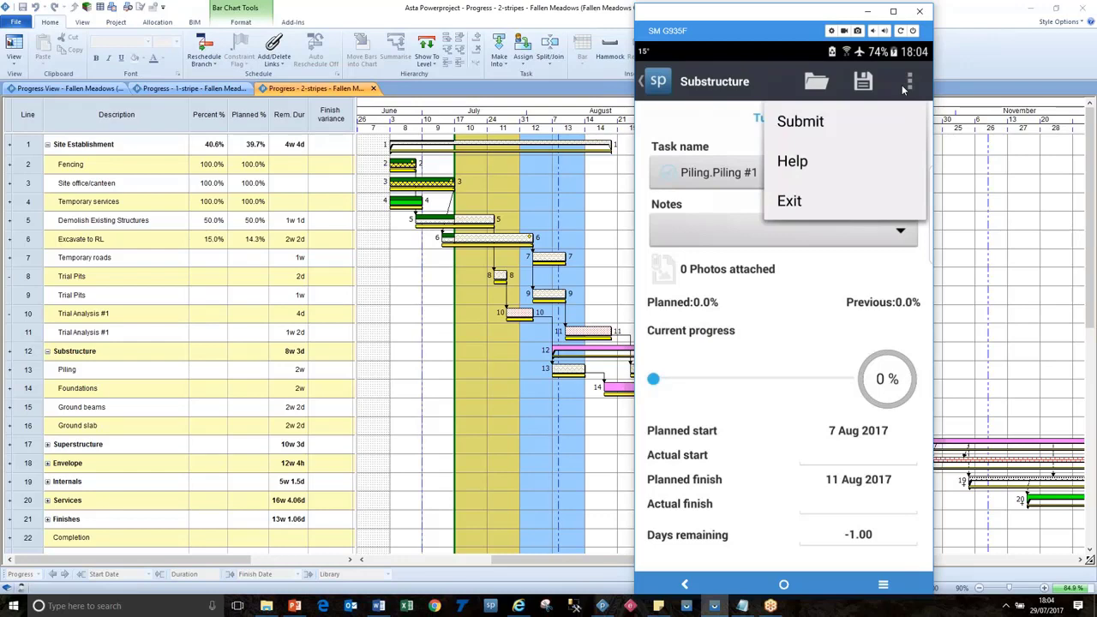
{"action": "left_click", "coordinate": [806, 124]}
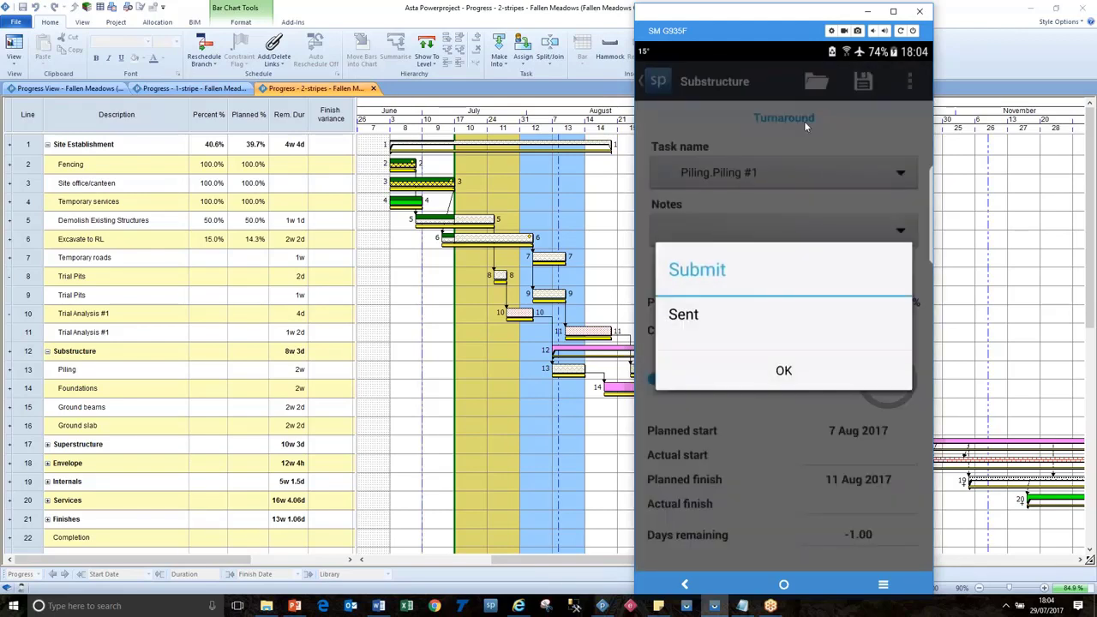
{"action": "left_click", "coordinate": [787, 370]}
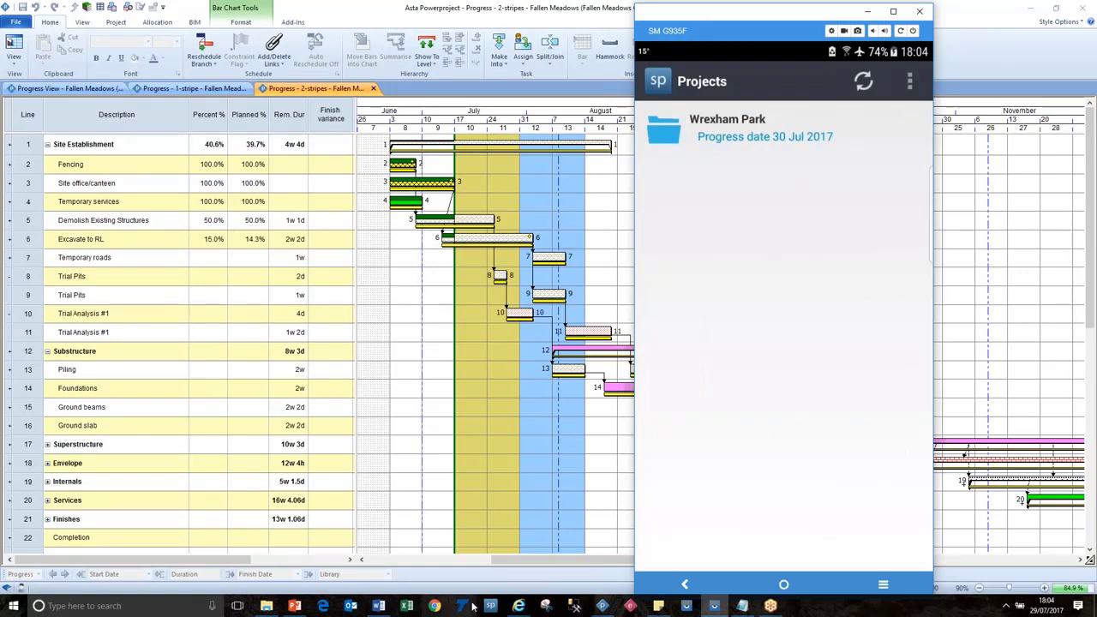
Log in to Site Progress web in Internet Explorer and open the Fallen Meadows project.
{"action": "left_click", "coordinate": [518, 606]}
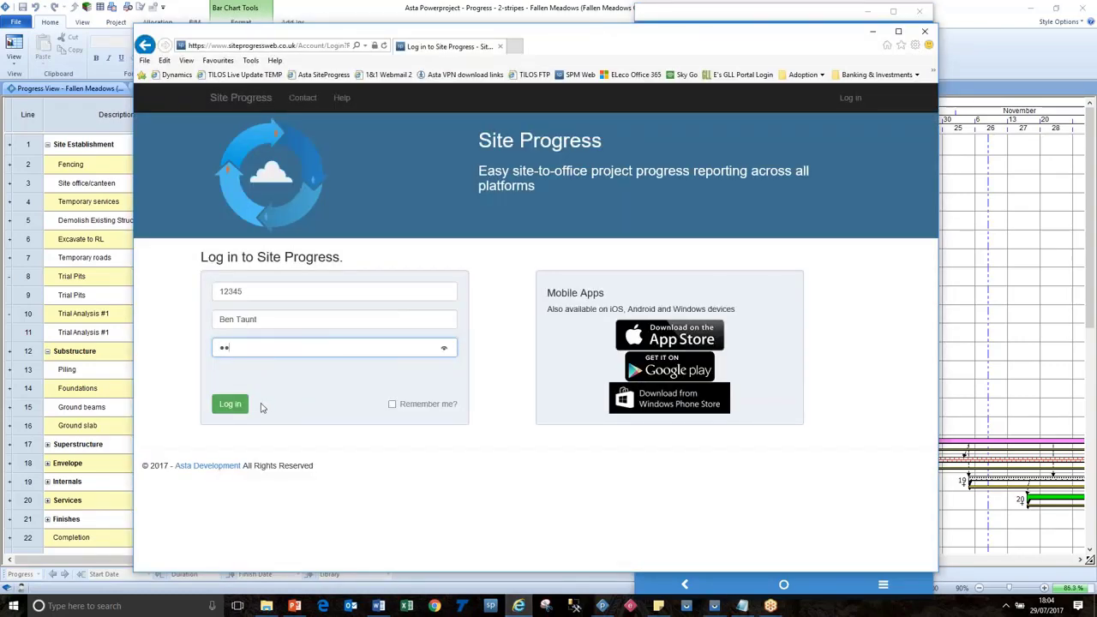
{"action": "left_click", "coordinate": [229, 404]}
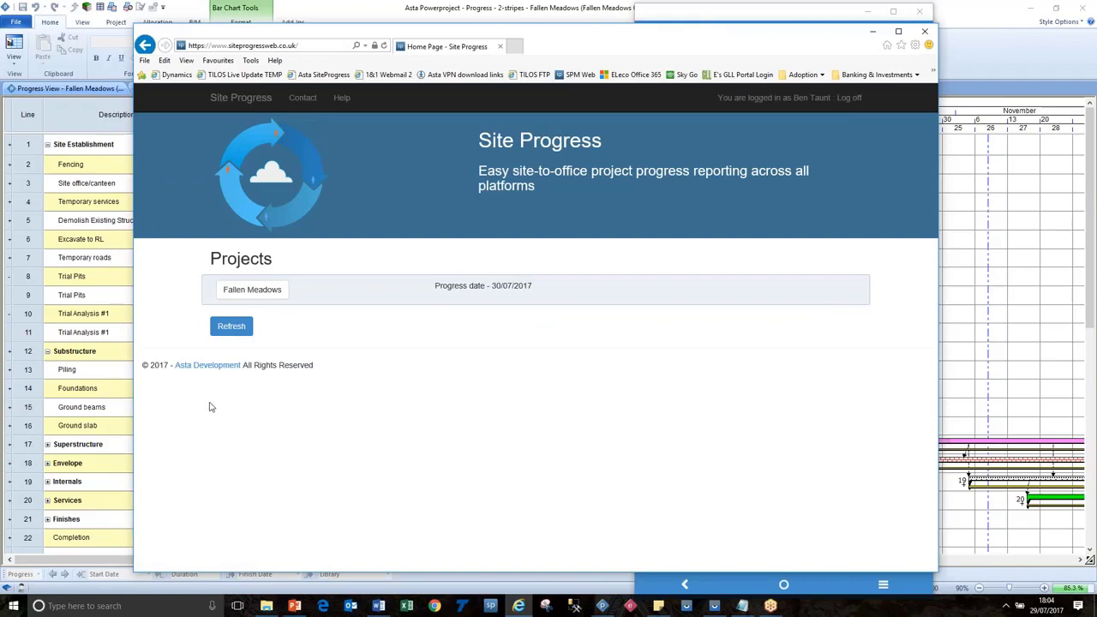
{"action": "left_click", "coordinate": [252, 290]}
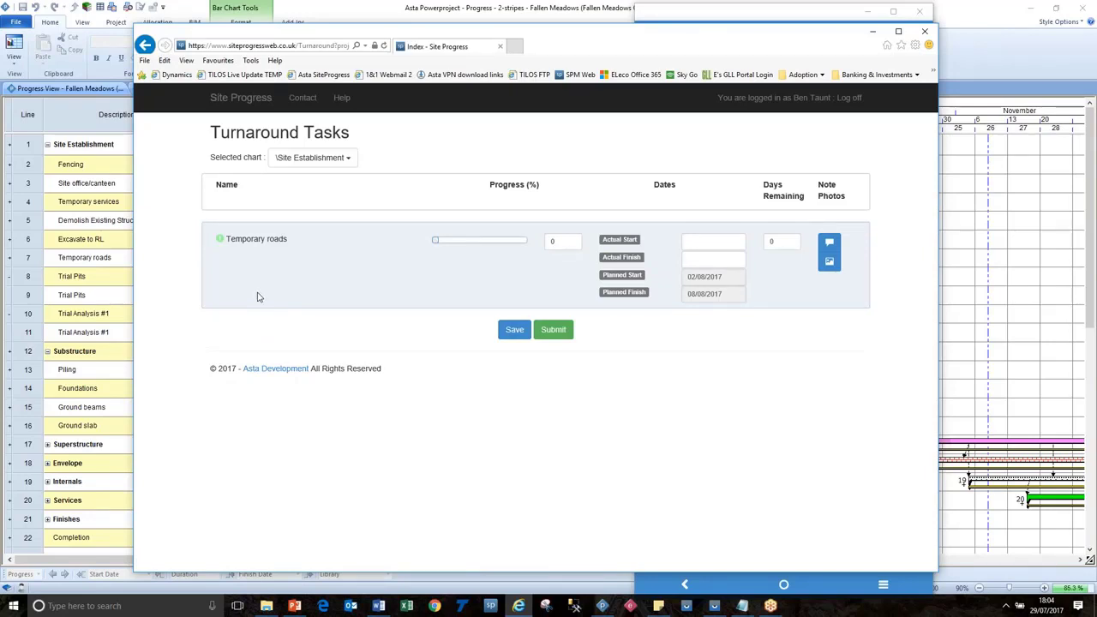
Set Temporary roads progress to 100.
{"action": "left_click_drag", "start_coordinate": [436, 240], "coordinate": [479, 243]}
{"action": "double_click", "coordinate": [557, 241]}
{"action": "type", "text": "100"}
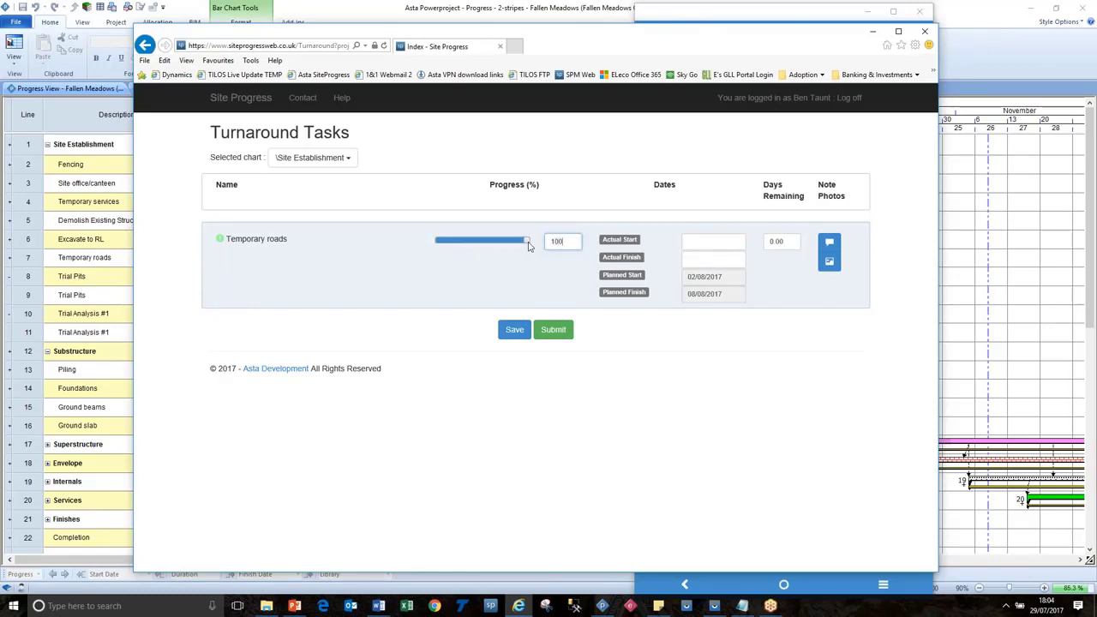
{"action": "left_click", "coordinate": [719, 244]}
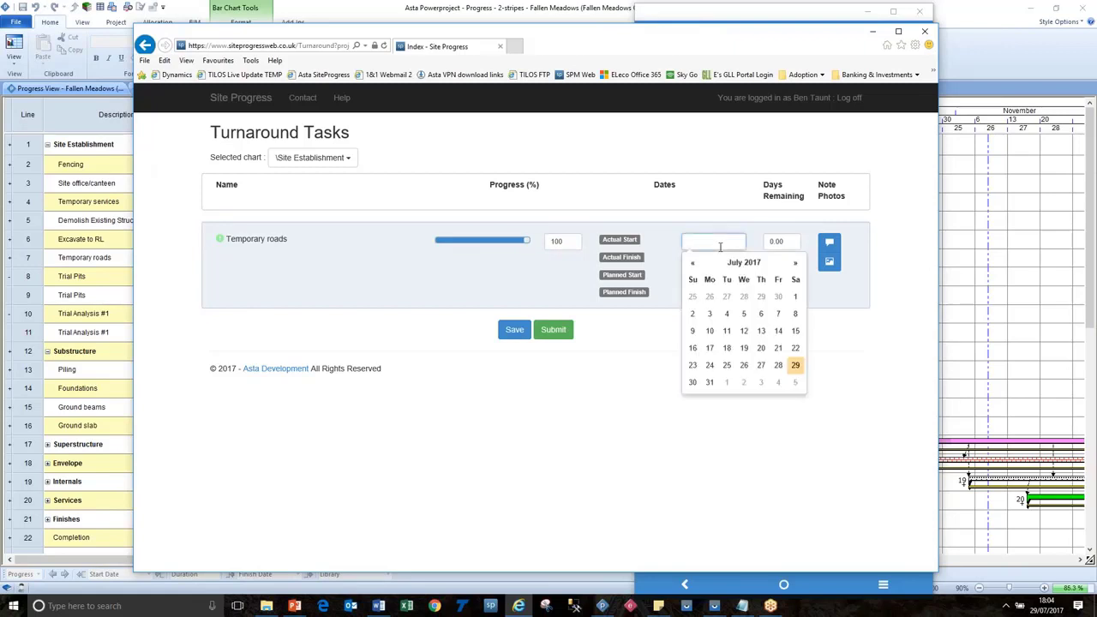
{"action": "left_click", "coordinate": [669, 264]}
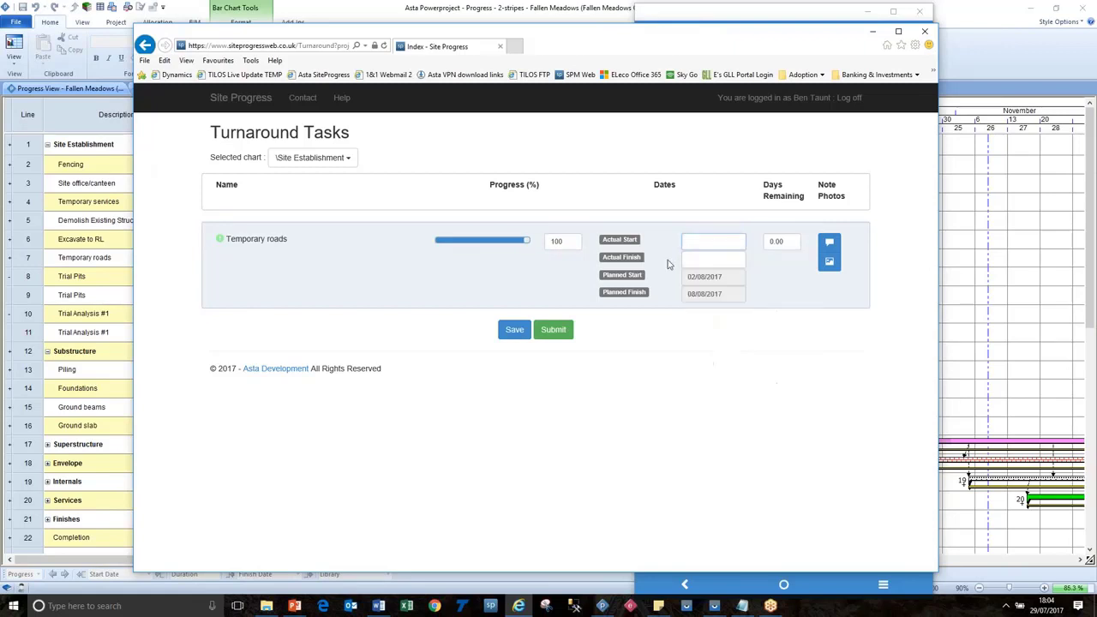
{"action": "double_click", "coordinate": [778, 243]}
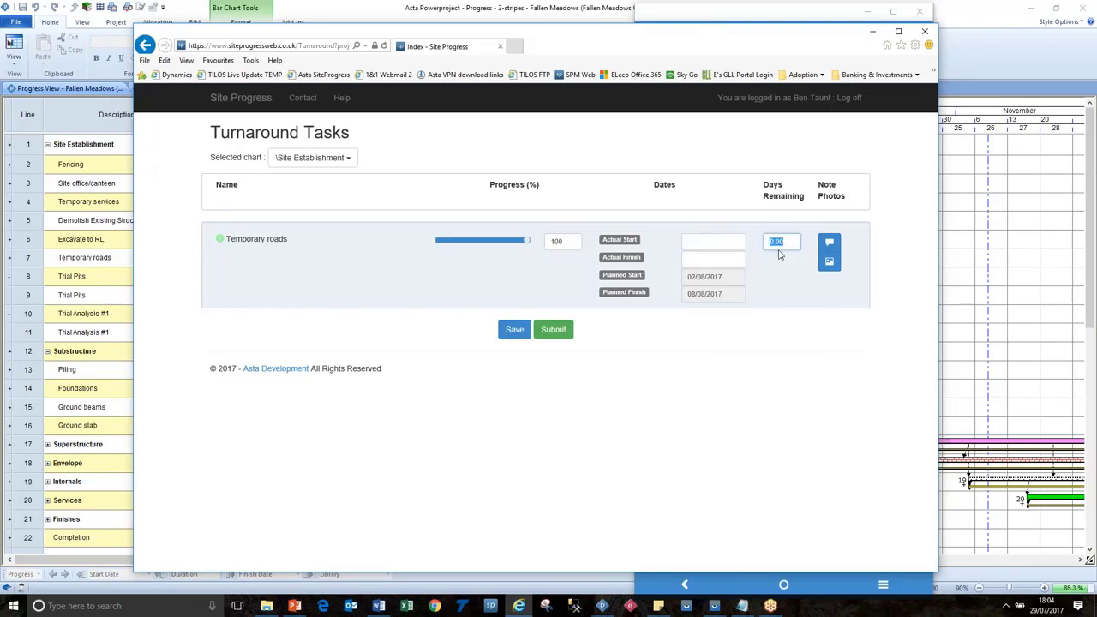
Attach the preset Design Issue note to Temporary roads.
{"action": "left_click", "coordinate": [828, 242]}
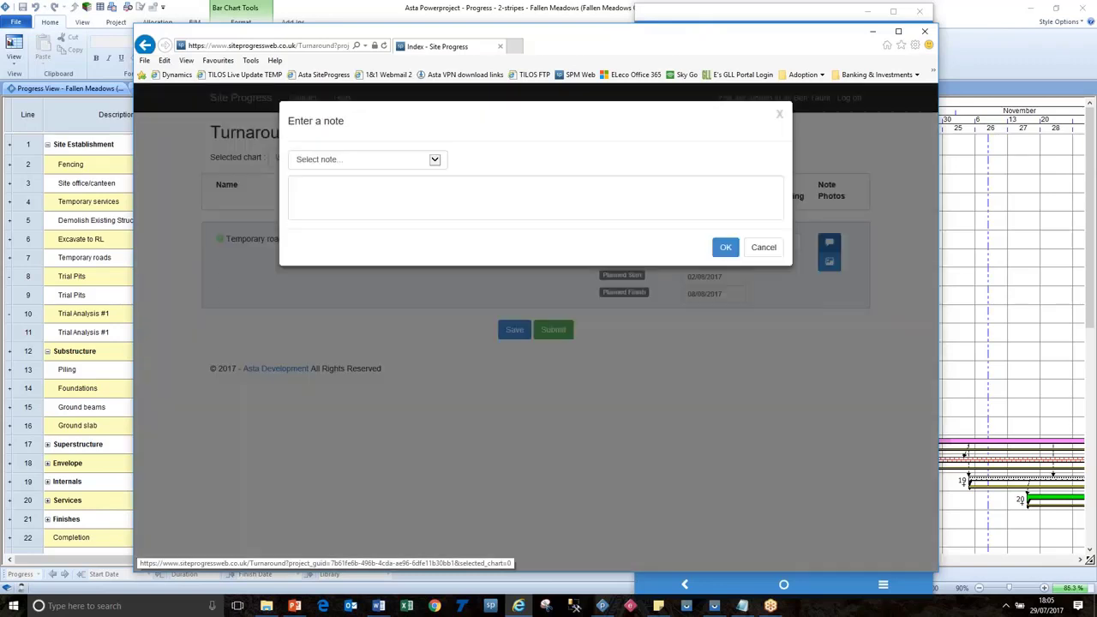
{"action": "left_click", "coordinate": [435, 160]}
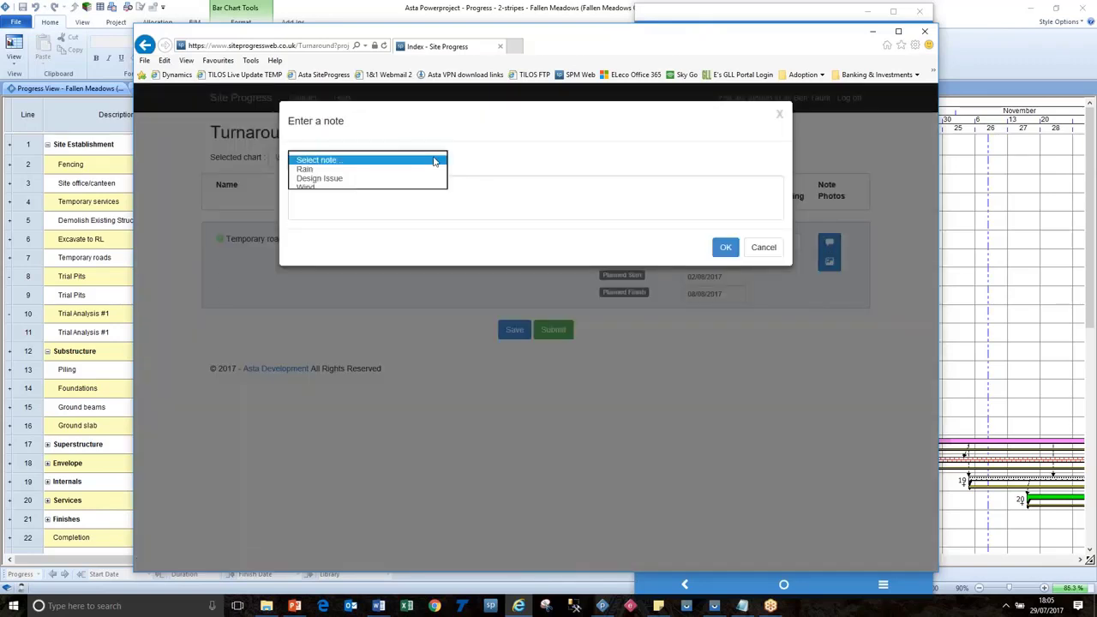
{"action": "left_click", "coordinate": [322, 175]}
{"action": "left_click", "coordinate": [726, 248]}
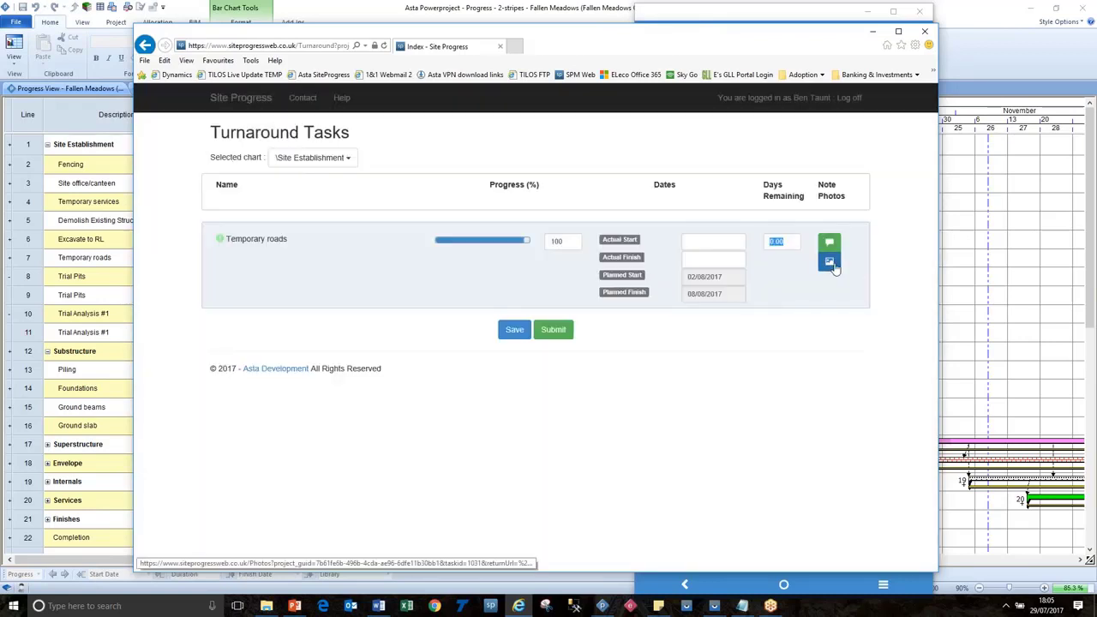
Submit the Fallen Meadows progress, accepting the loss of edit access, and minimise the browser.
{"action": "left_click", "coordinate": [554, 333]}
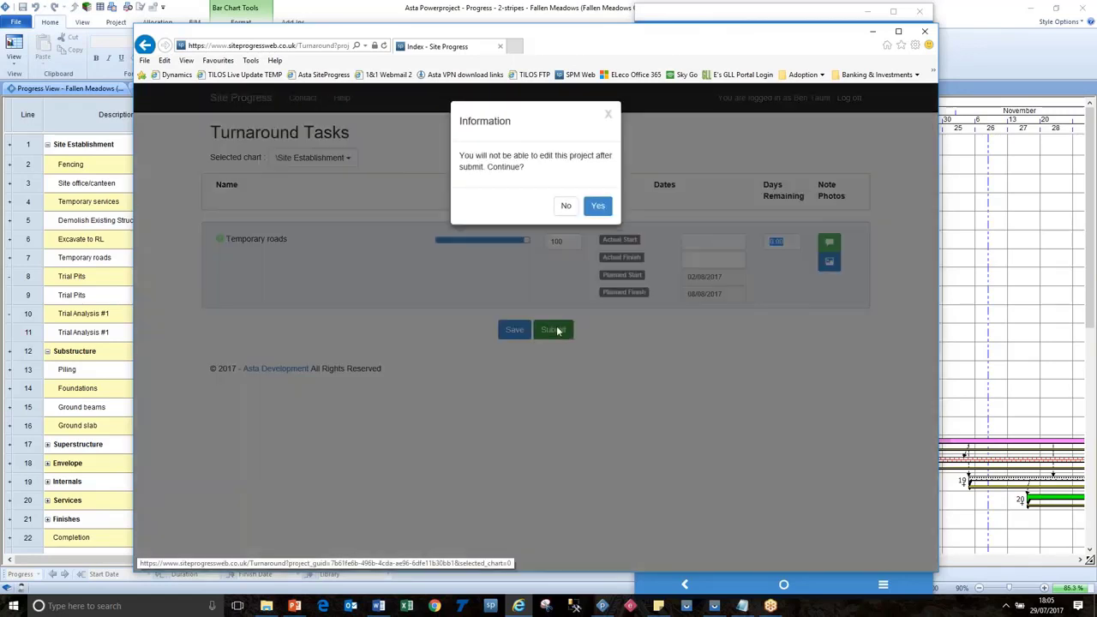
{"action": "left_click", "coordinate": [597, 206]}
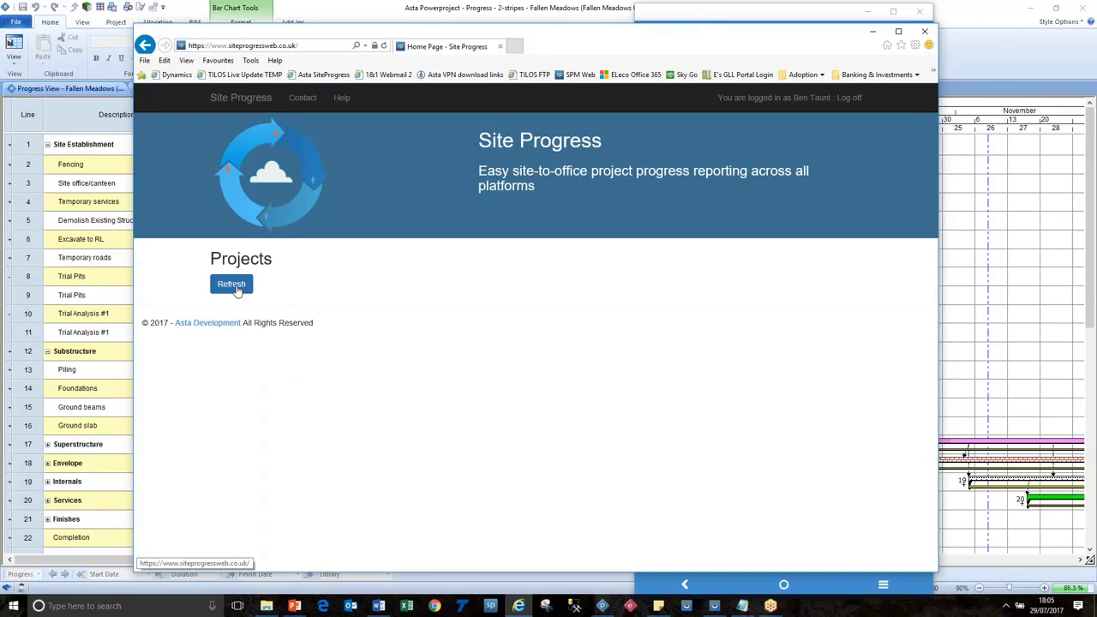
{"action": "left_click", "coordinate": [872, 31]}
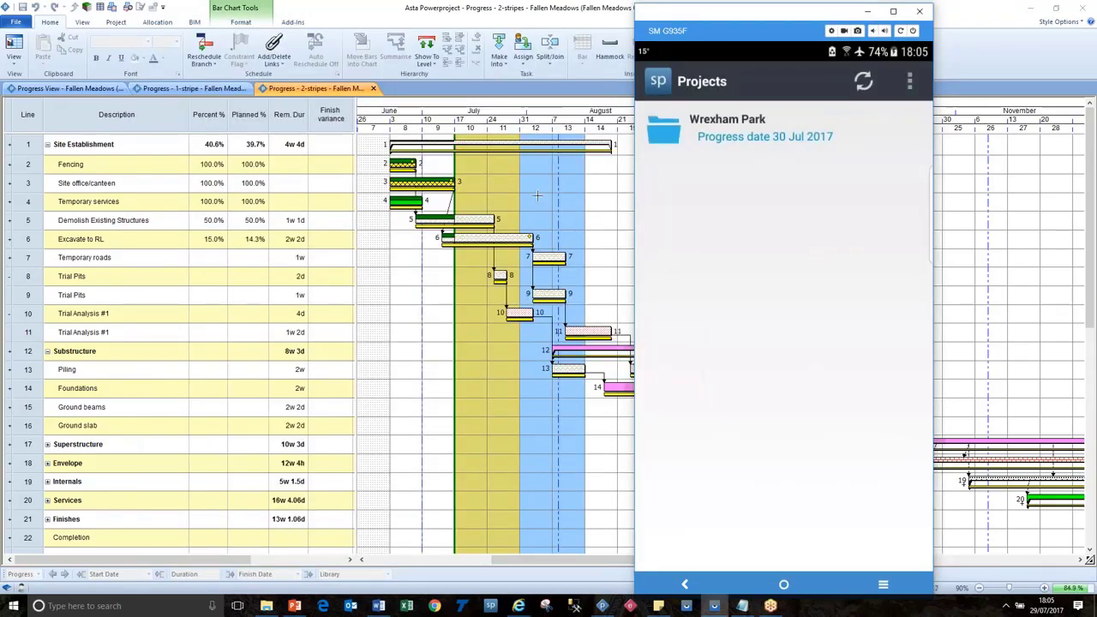
Close the Fallen Meadows schedule and open Wrexham Park.pp from the recent files.
{"action": "left_click", "coordinate": [570, 186]}
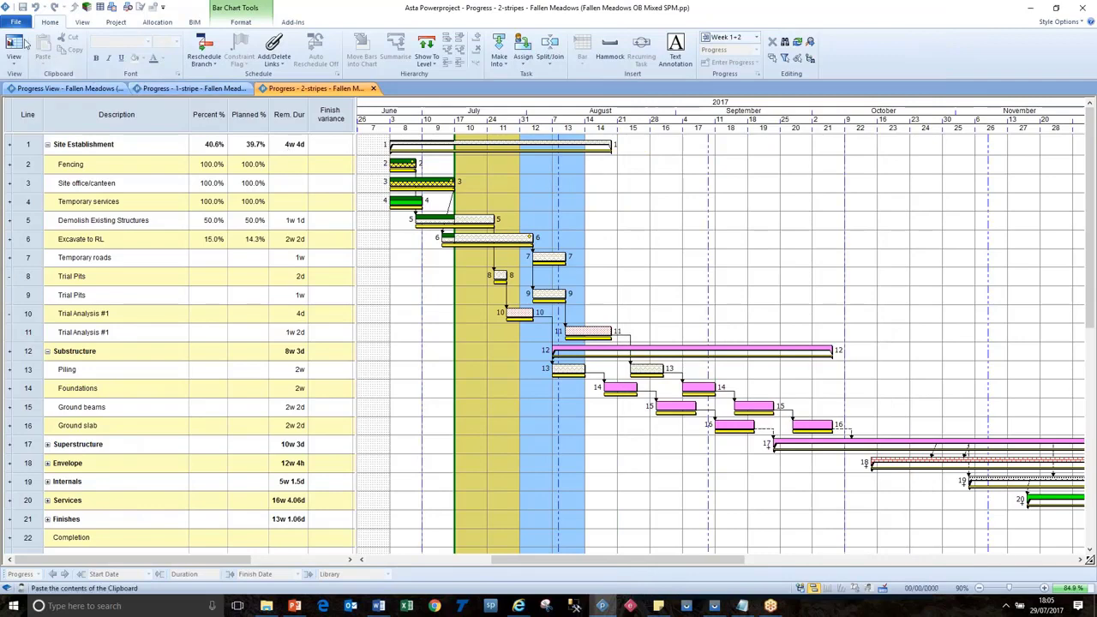
{"action": "left_click", "coordinate": [16, 23]}
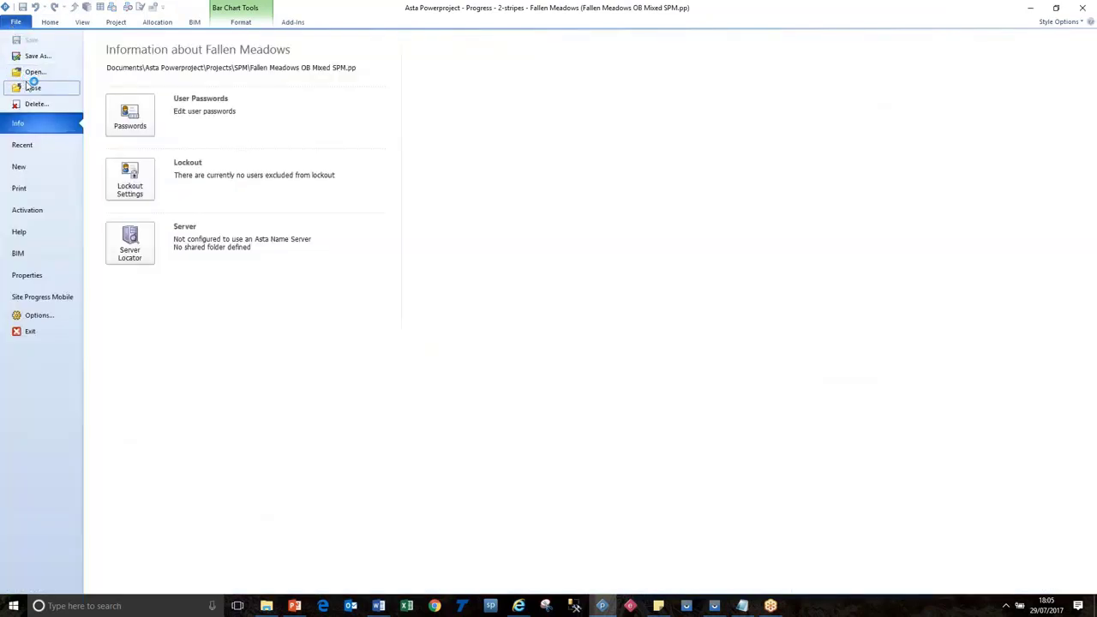
{"action": "left_click", "coordinate": [32, 87]}
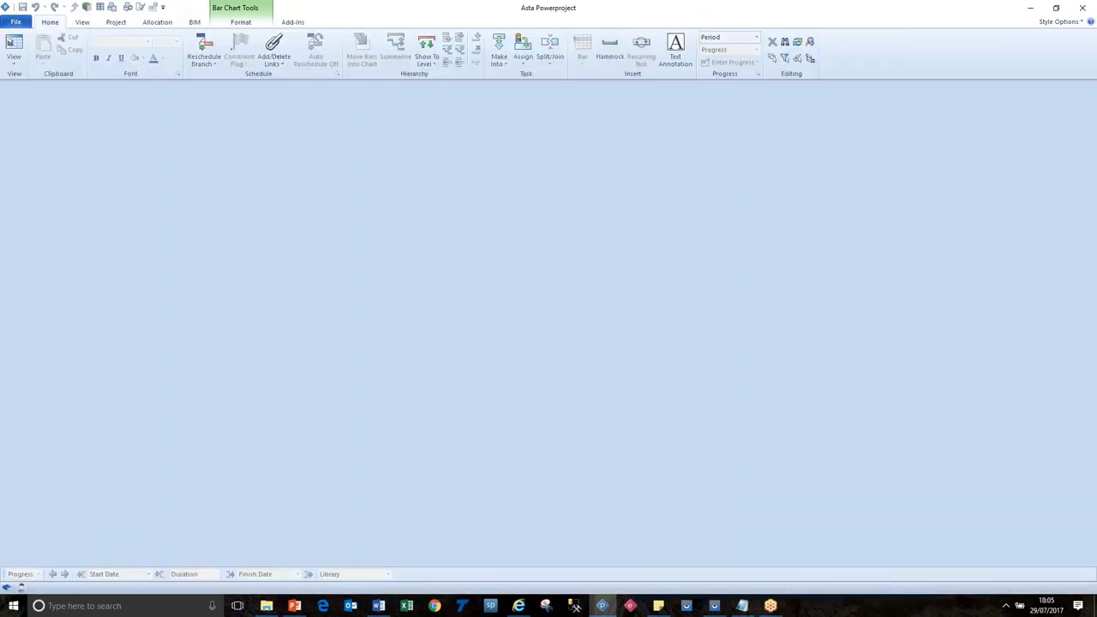
{"action": "left_click", "coordinate": [14, 23]}
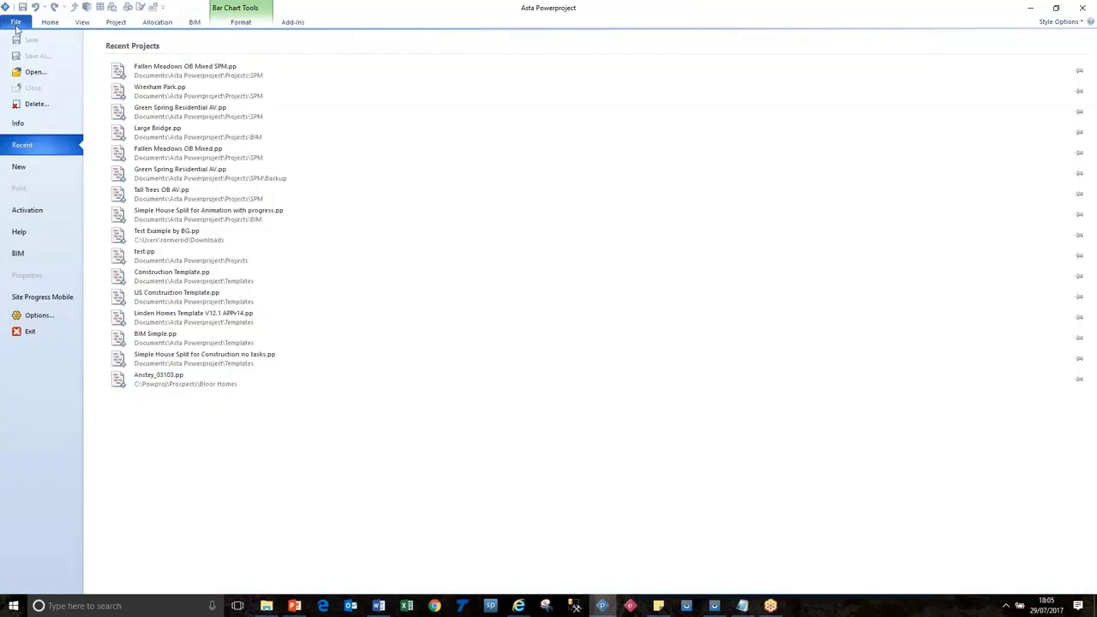
{"action": "left_click", "coordinate": [182, 90]}
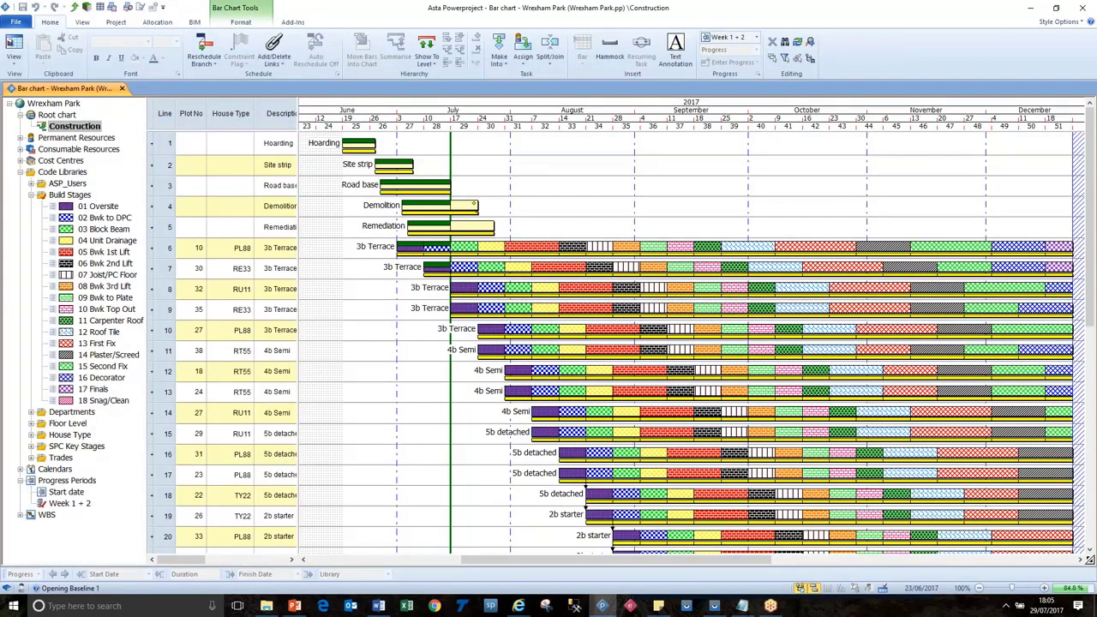
Open Wrexham Park's Construction turnaround in the app and set Demolition to 100%.
{"action": "left_click", "coordinate": [716, 607]}
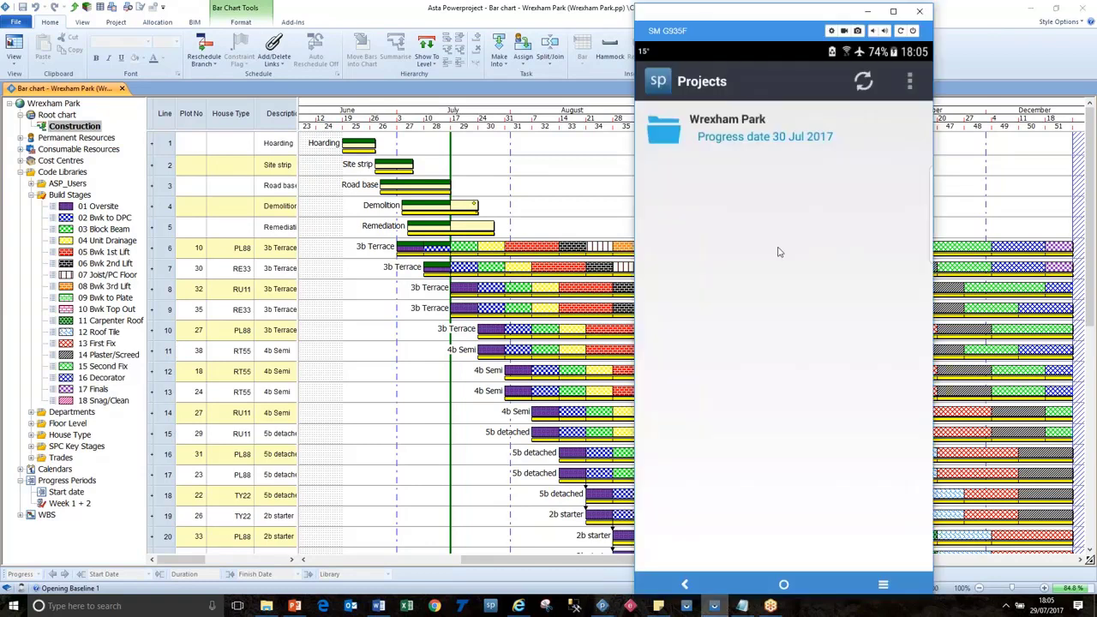
{"action": "left_click", "coordinate": [720, 134]}
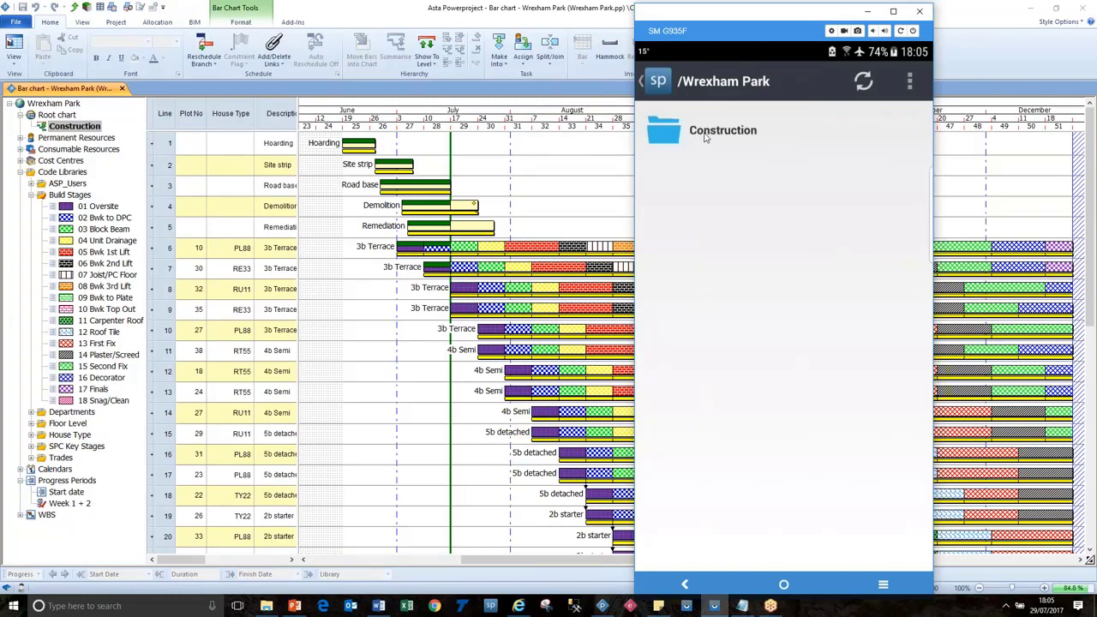
{"action": "left_click", "coordinate": [705, 137]}
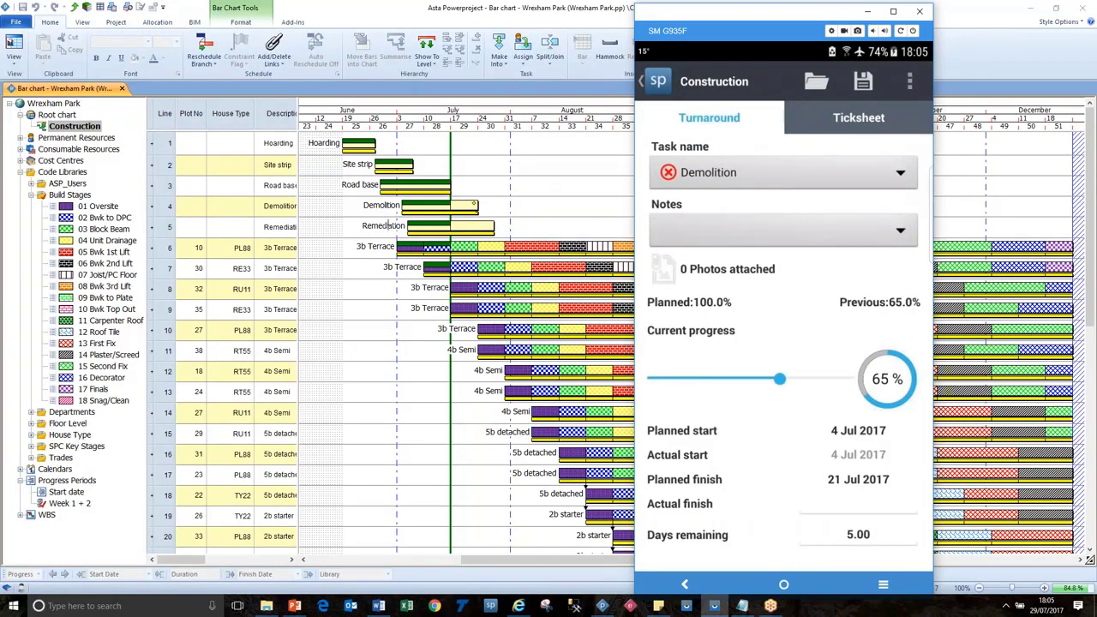
{"action": "left_click", "coordinate": [714, 174]}
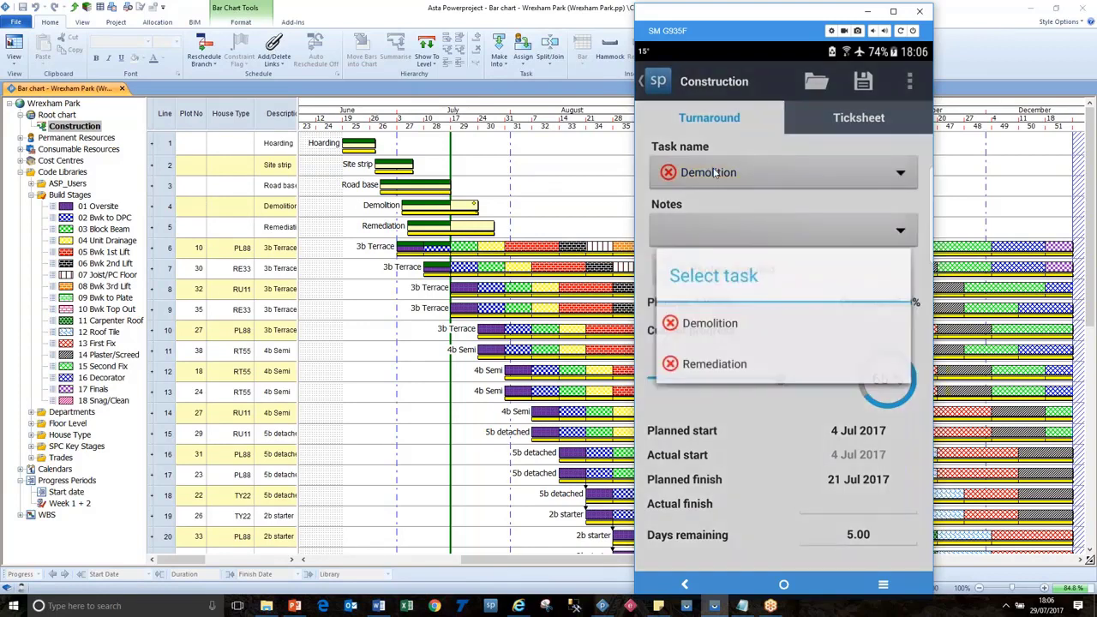
{"action": "left_click", "coordinate": [718, 333]}
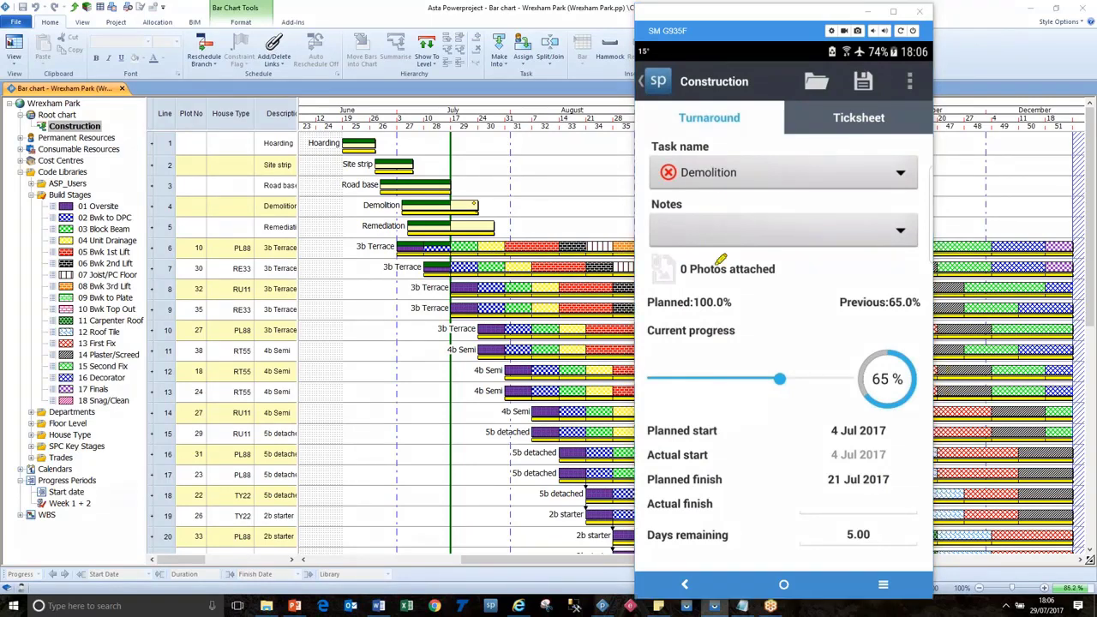
{"action": "mouse_move", "coordinate": [683, 110]}
{"action": "left_mouse_down"}
{"action": "mouse_move", "coordinate": [734, 114]}
{"action": "mouse_move", "coordinate": [683, 115]}
{"action": "left_mouse_up"}
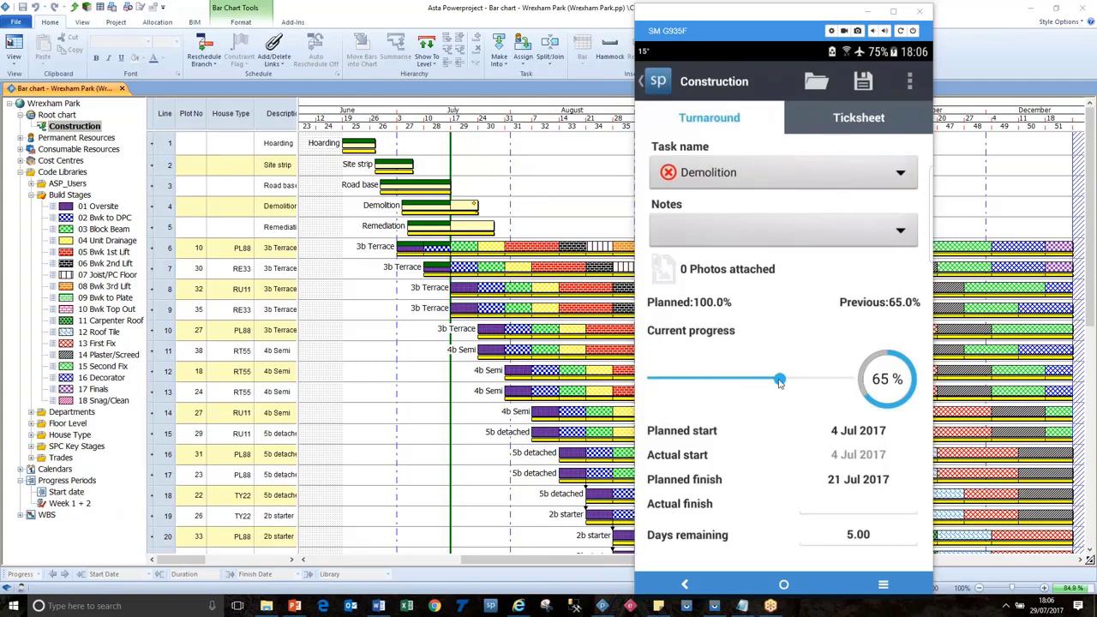
{"action": "left_click_drag", "start_coordinate": [779, 382], "coordinate": [861, 386]}
Set the Remediation turnaround task to 100%.
{"action": "left_click", "coordinate": [818, 177]}
{"action": "left_click", "coordinate": [752, 360]}
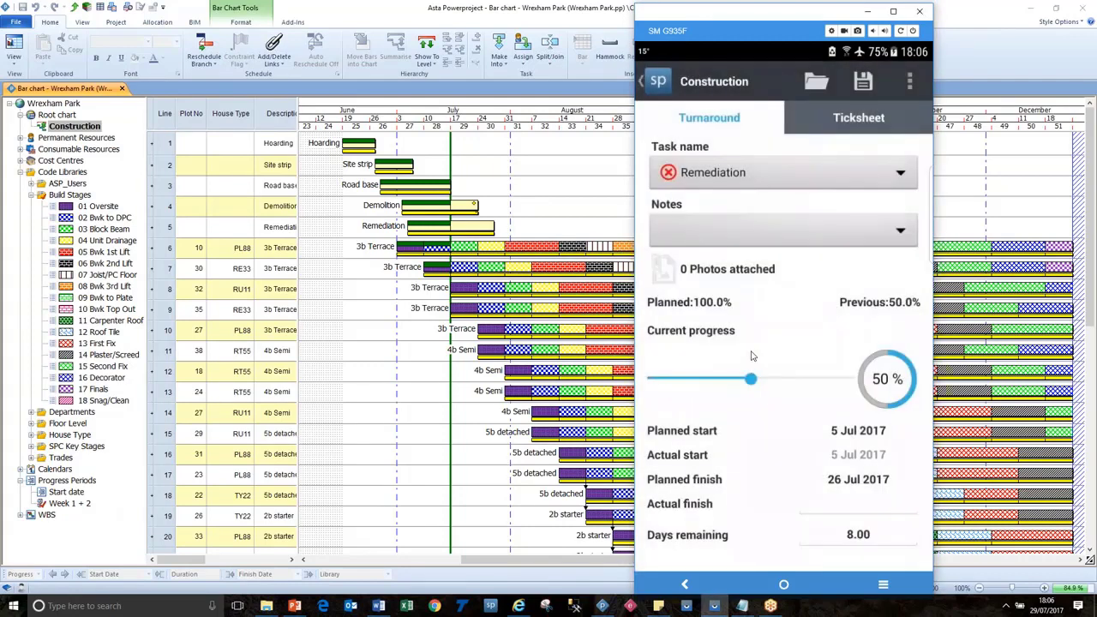
{"action": "left_click_drag", "start_coordinate": [753, 379], "coordinate": [848, 379]}
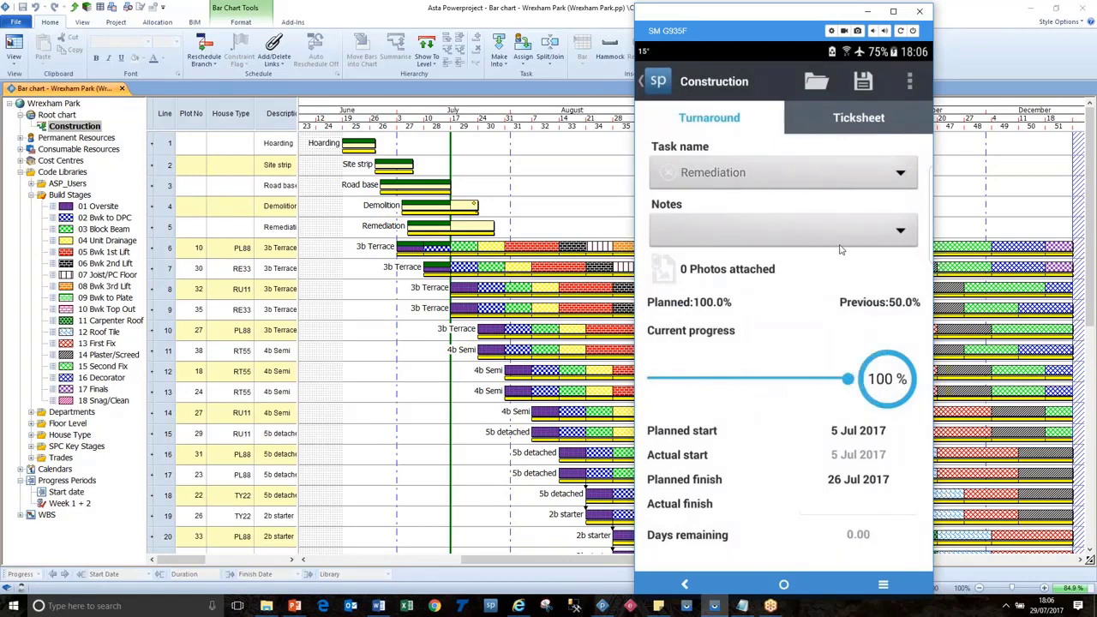
Show the ticksheet for plot 10, comparing it with plot 10's Build Stages in the Asta bar chart.
{"action": "left_click", "coordinate": [855, 122]}
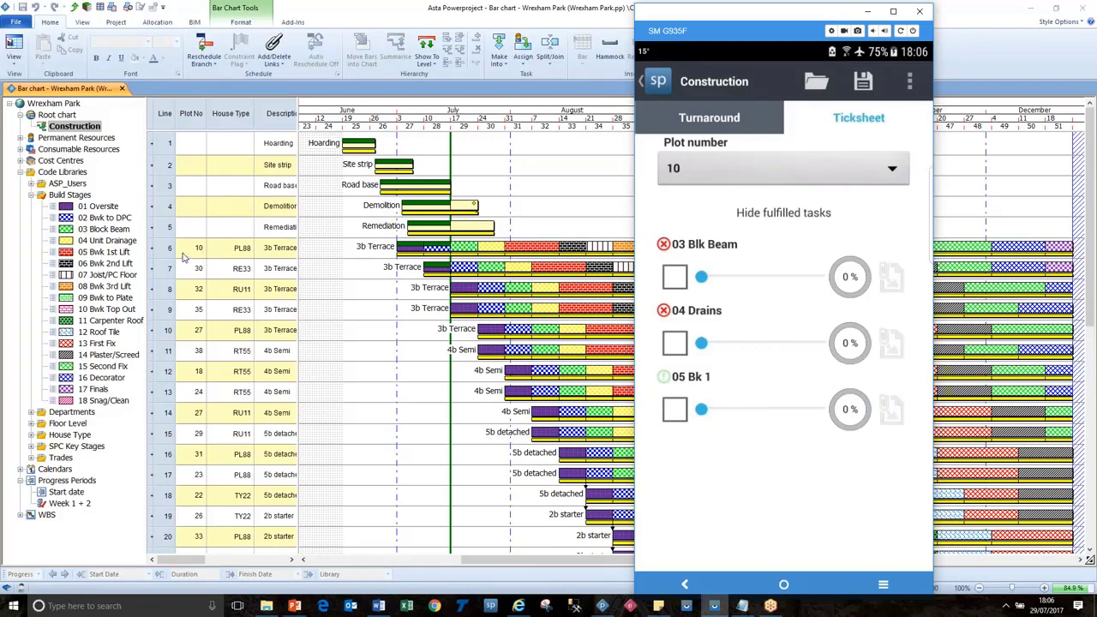
{"action": "left_click", "coordinate": [192, 113]}
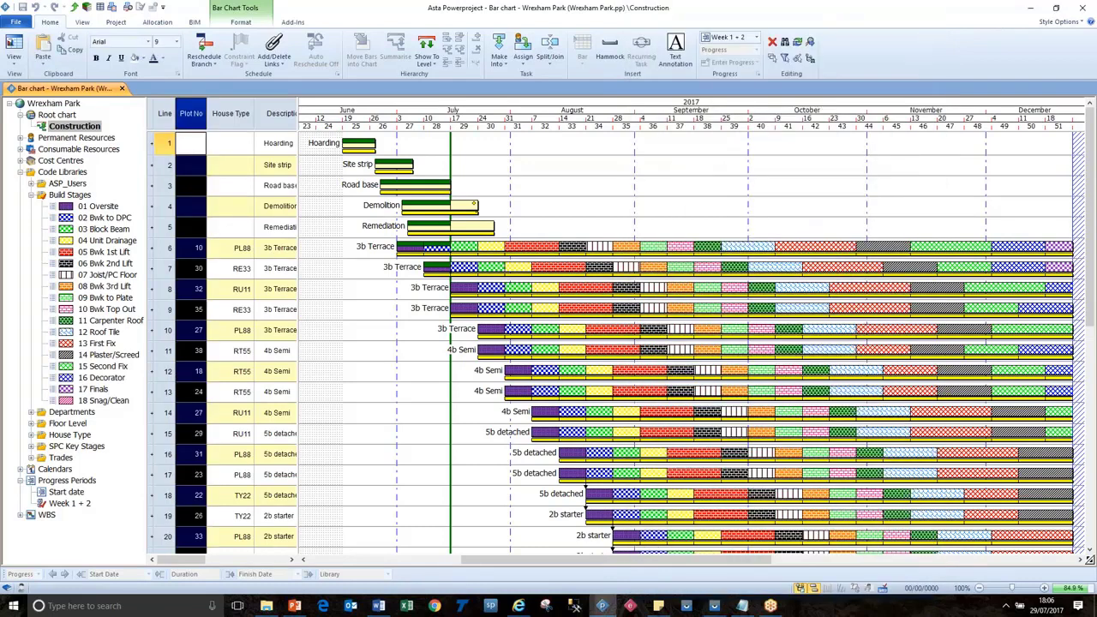
{"action": "left_click", "coordinate": [169, 249]}
{"action": "left_click", "coordinate": [69, 195]}
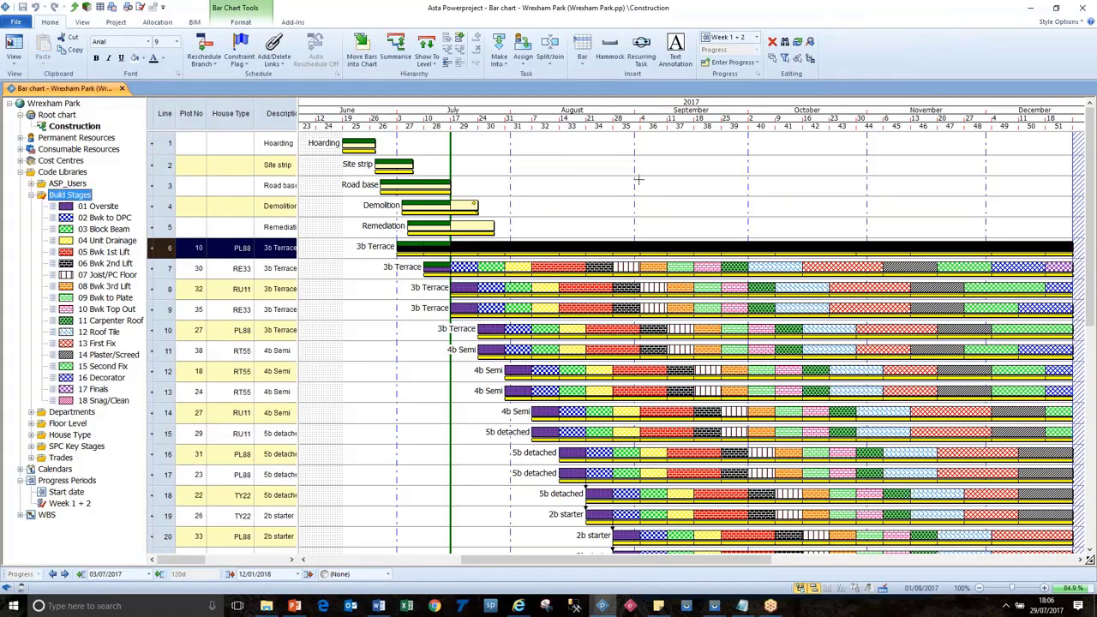
{"action": "key", "text": "alt+Tab"}
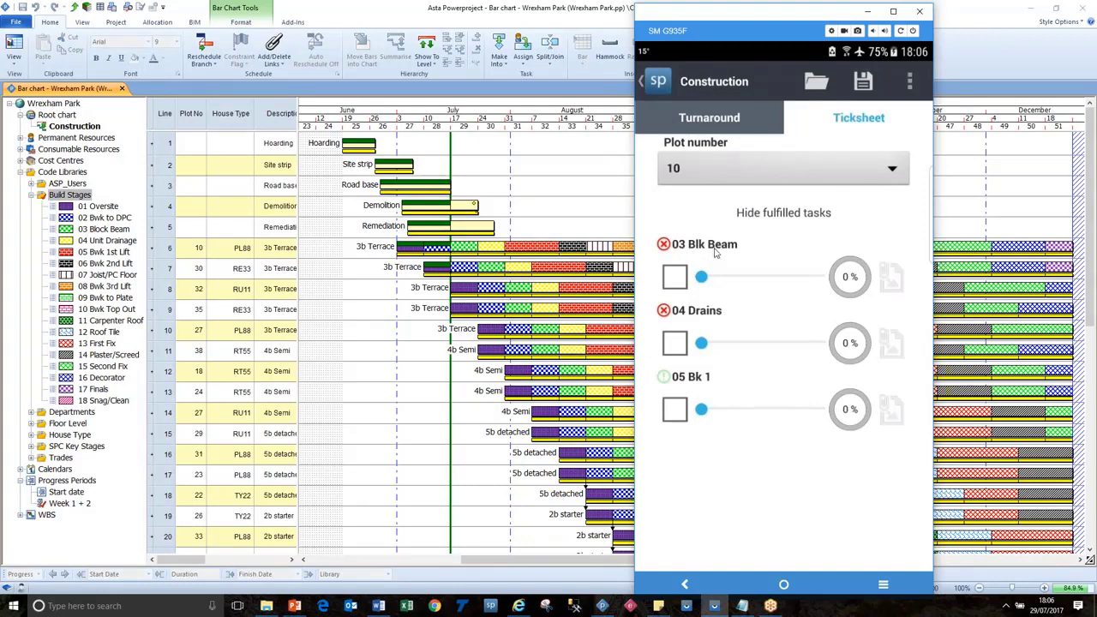
{"action": "left_click", "coordinate": [732, 178]}
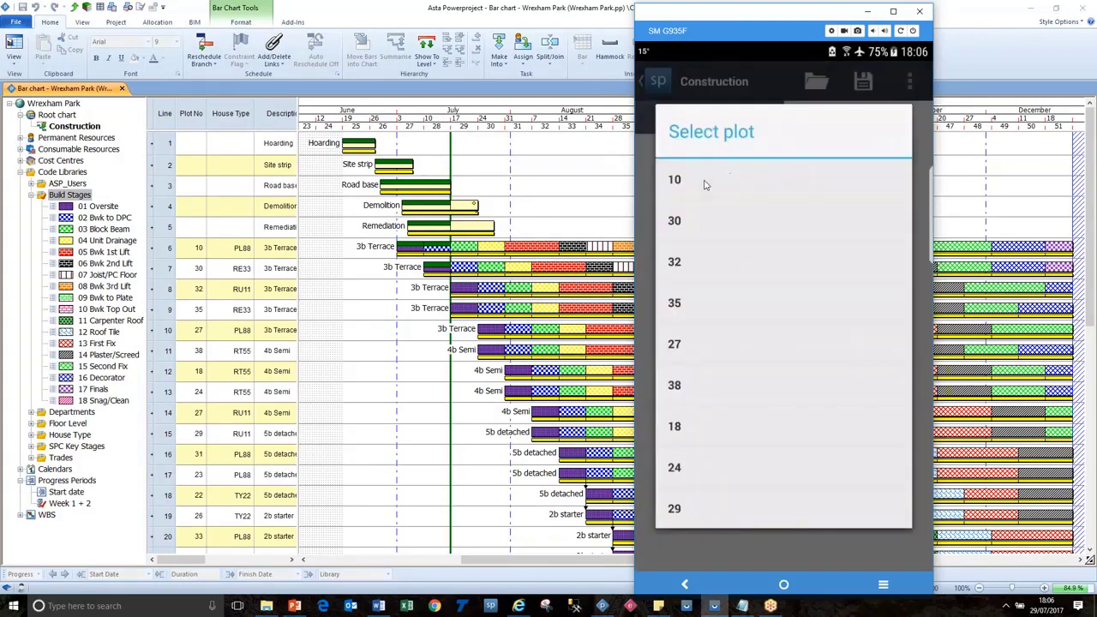
{"action": "left_click", "coordinate": [675, 180]}
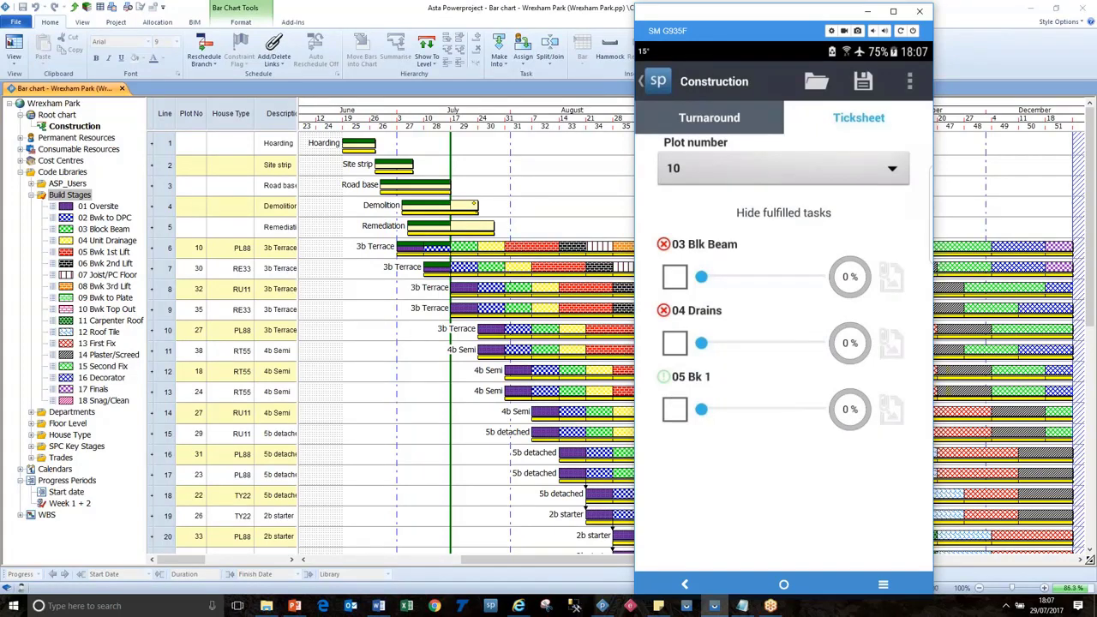
{"action": "left_click", "coordinate": [543, 336]}
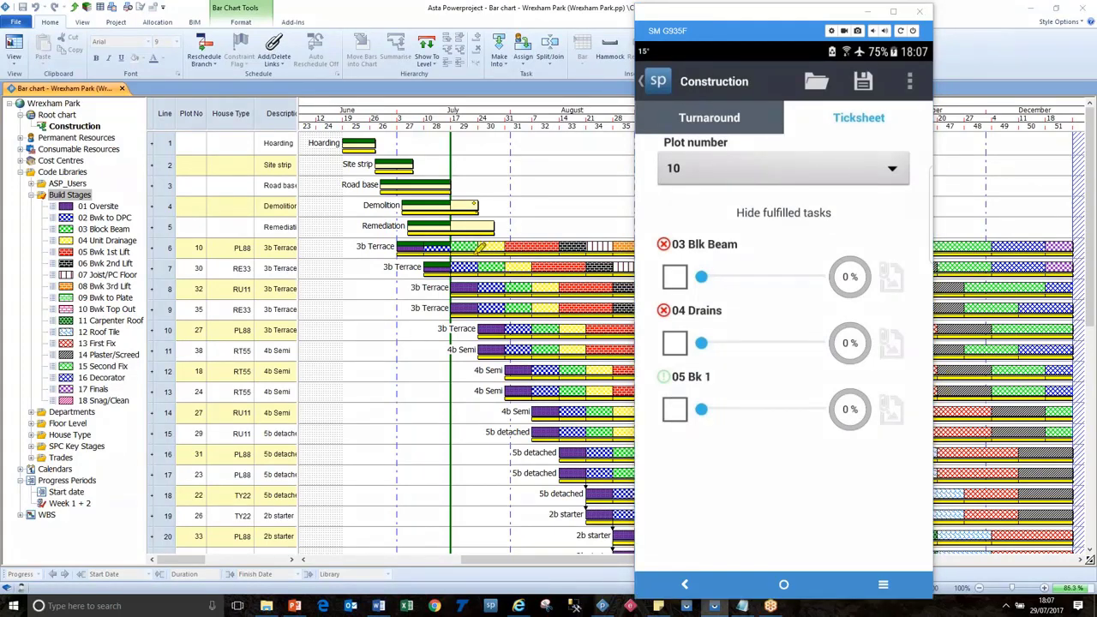
{"action": "left_click_drag", "start_coordinate": [461, 237], "coordinate": [518, 237]}
Tick 03 Blk Beam and 04 Drains for plot 10 and attach a Wind note to 04 Drains.
{"action": "left_click", "coordinate": [679, 351]}
{"action": "left_click", "coordinate": [677, 346]}
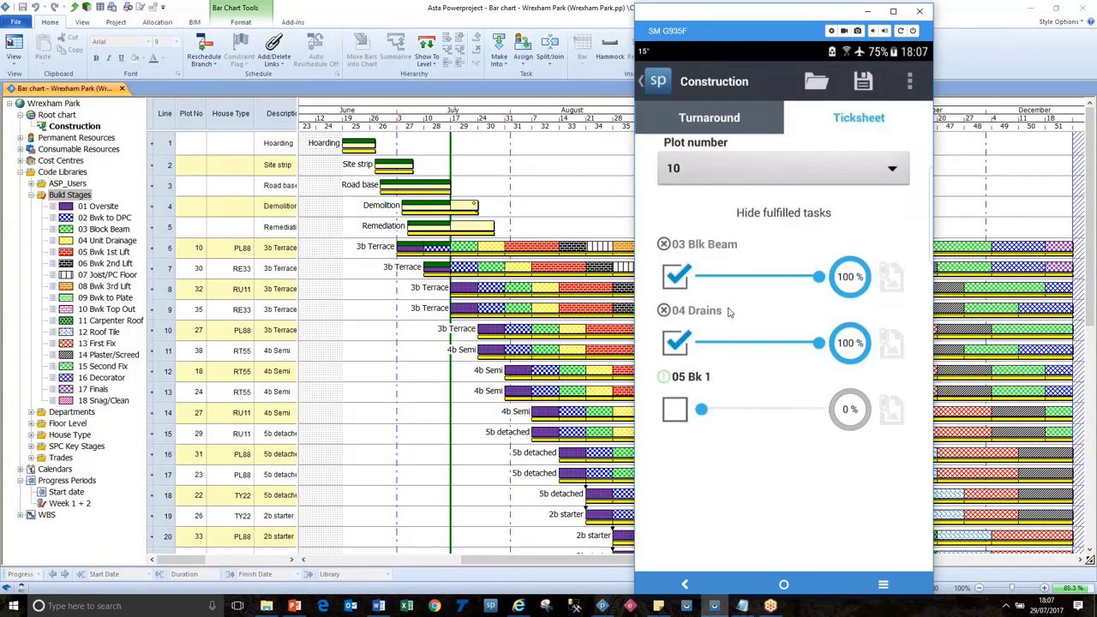
{"action": "left_click", "coordinate": [890, 344]}
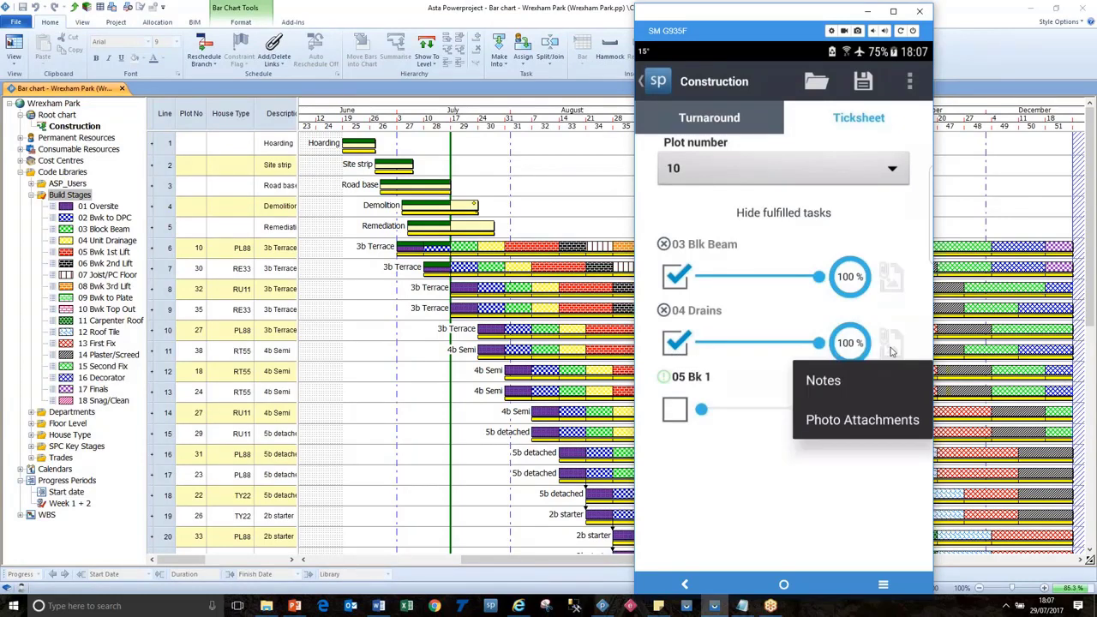
{"action": "left_click", "coordinate": [821, 380]}
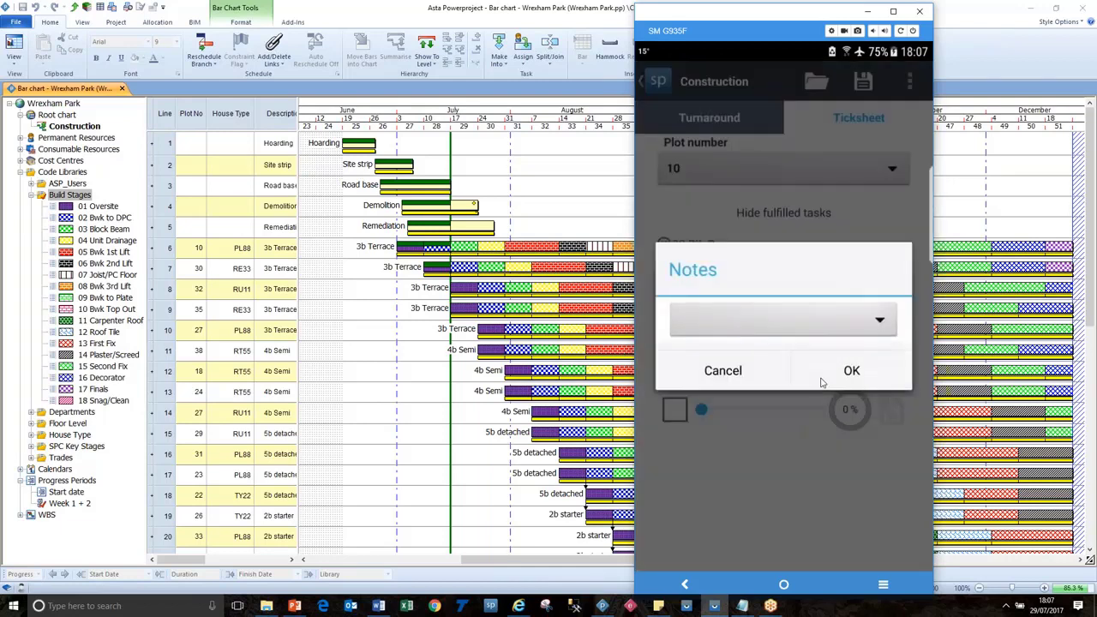
{"action": "left_click", "coordinate": [757, 327]}
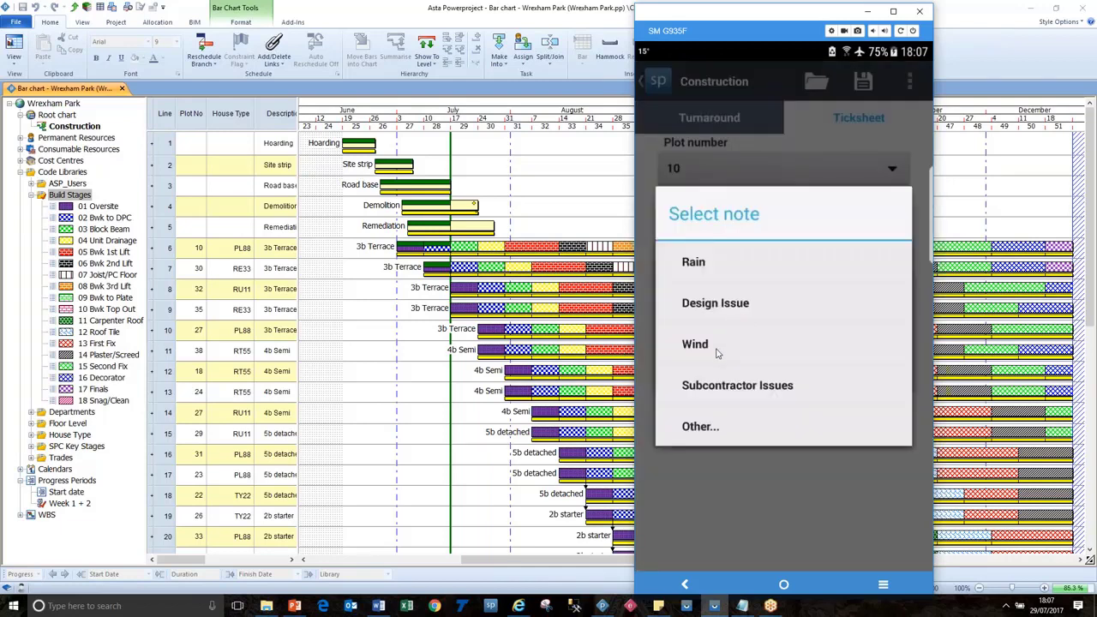
{"action": "left_click", "coordinate": [718, 348]}
{"action": "left_click", "coordinate": [873, 378]}
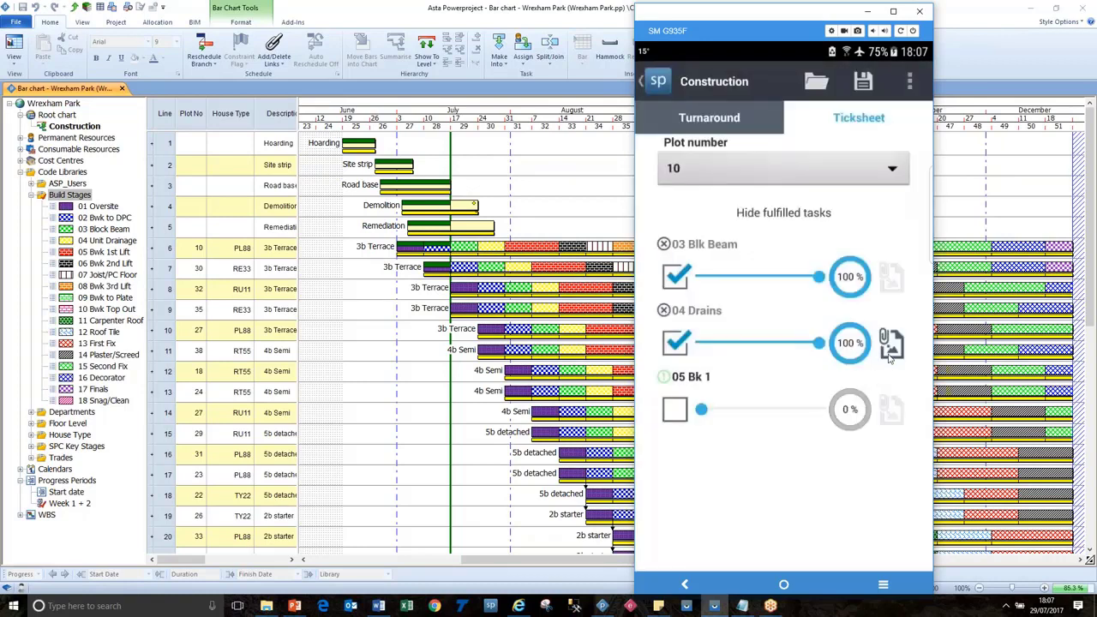
On plot 30, tick 02 Bk DPC and 03 Blk Beam and set 04 Drains to 25%.
{"action": "left_click", "coordinate": [900, 175]}
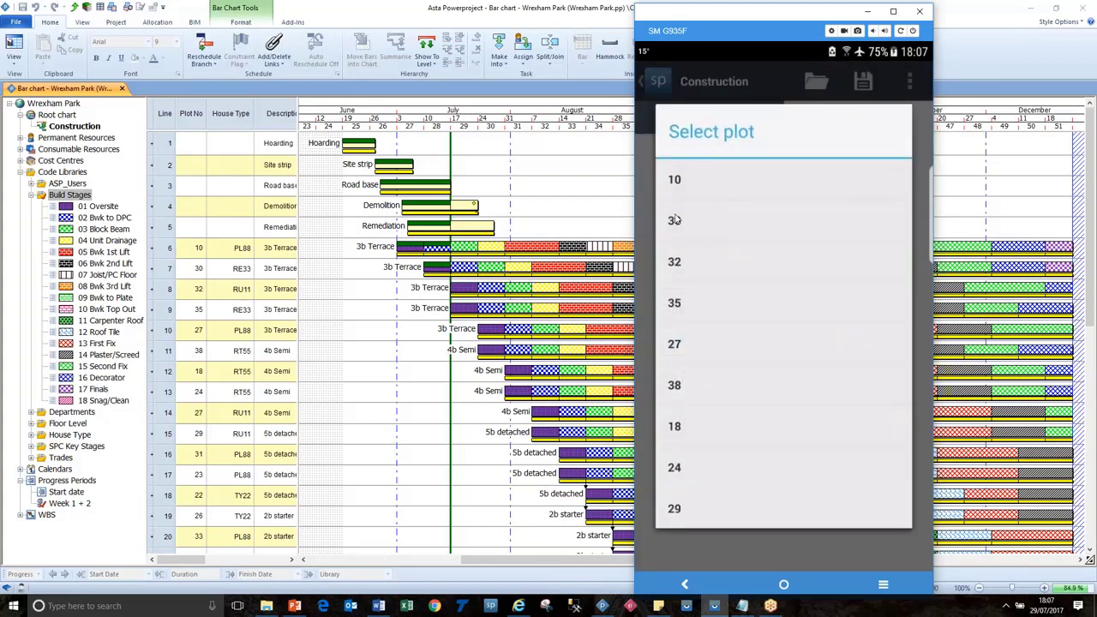
{"action": "left_click", "coordinate": [674, 220]}
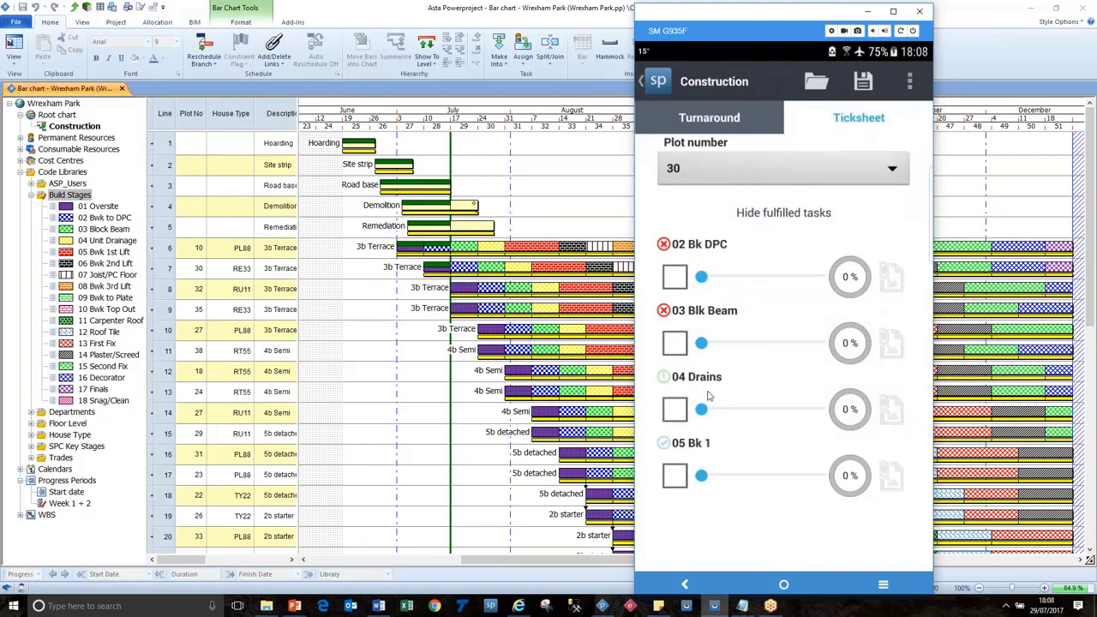
{"action": "left_click", "coordinate": [681, 345]}
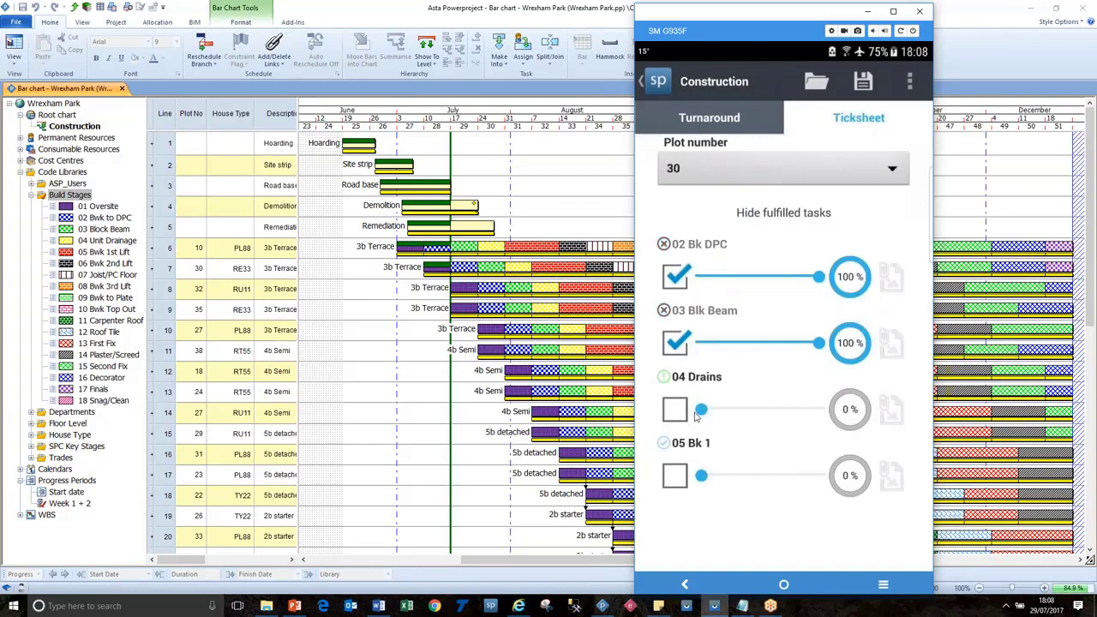
{"action": "left_click_drag", "start_coordinate": [701, 410], "coordinate": [730, 412]}
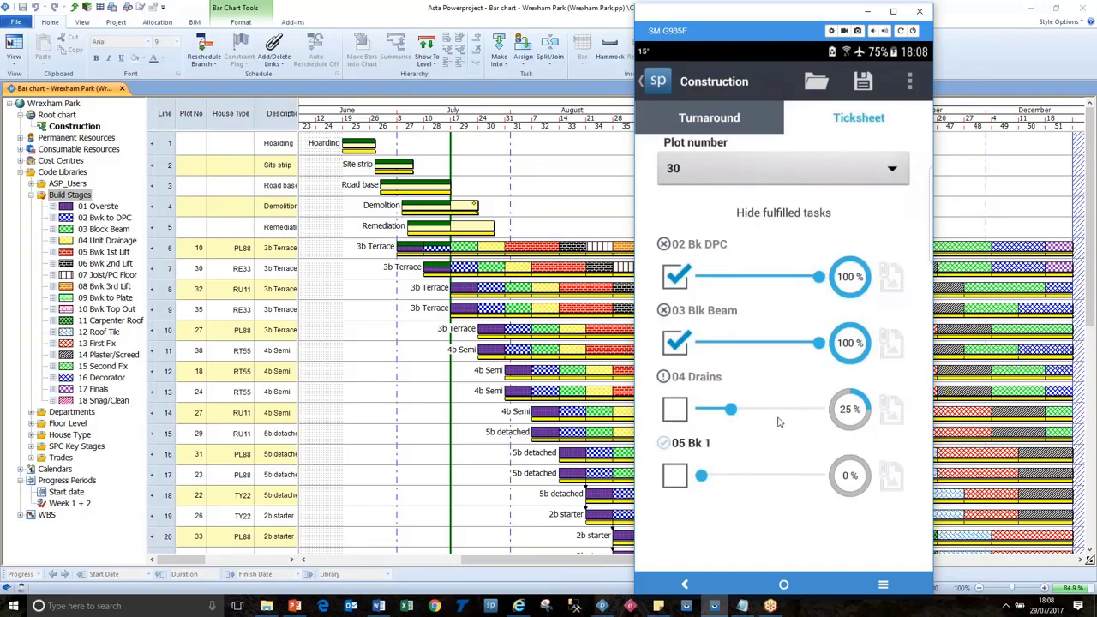
Move through plots 32 and then 35 on the ticksheet.
{"action": "left_click", "coordinate": [892, 172]}
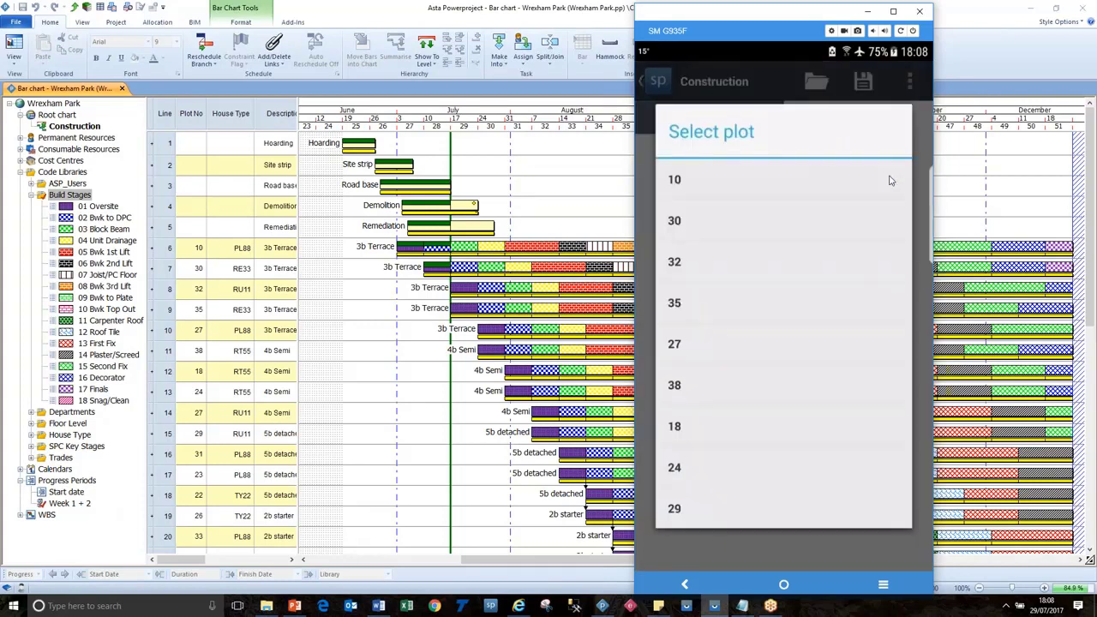
{"action": "left_click", "coordinate": [686, 262]}
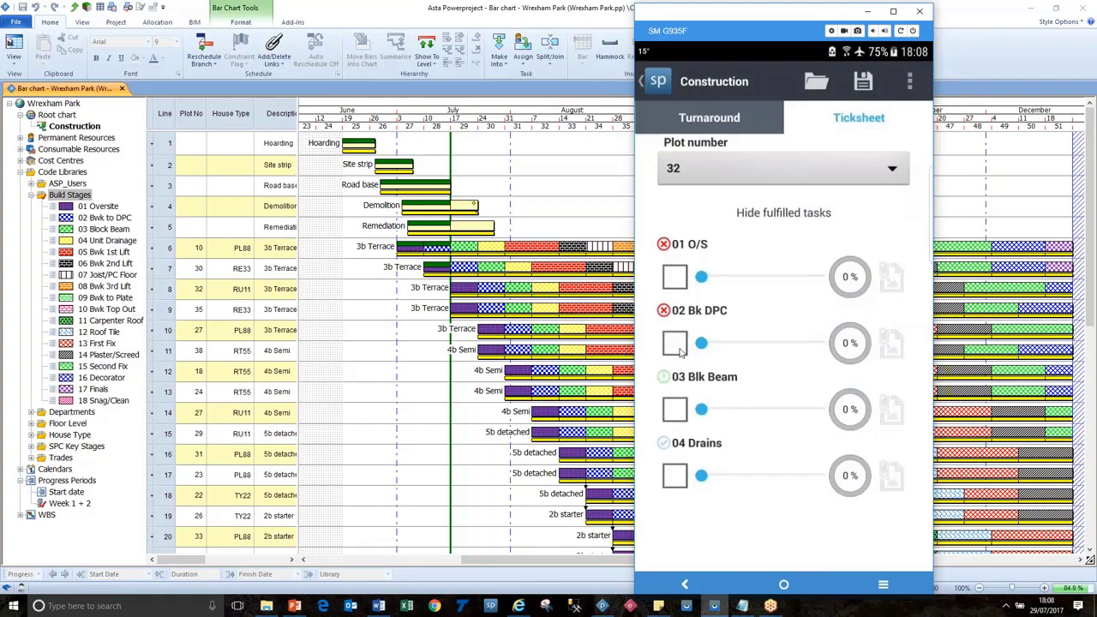
{"action": "left_click", "coordinate": [720, 169]}
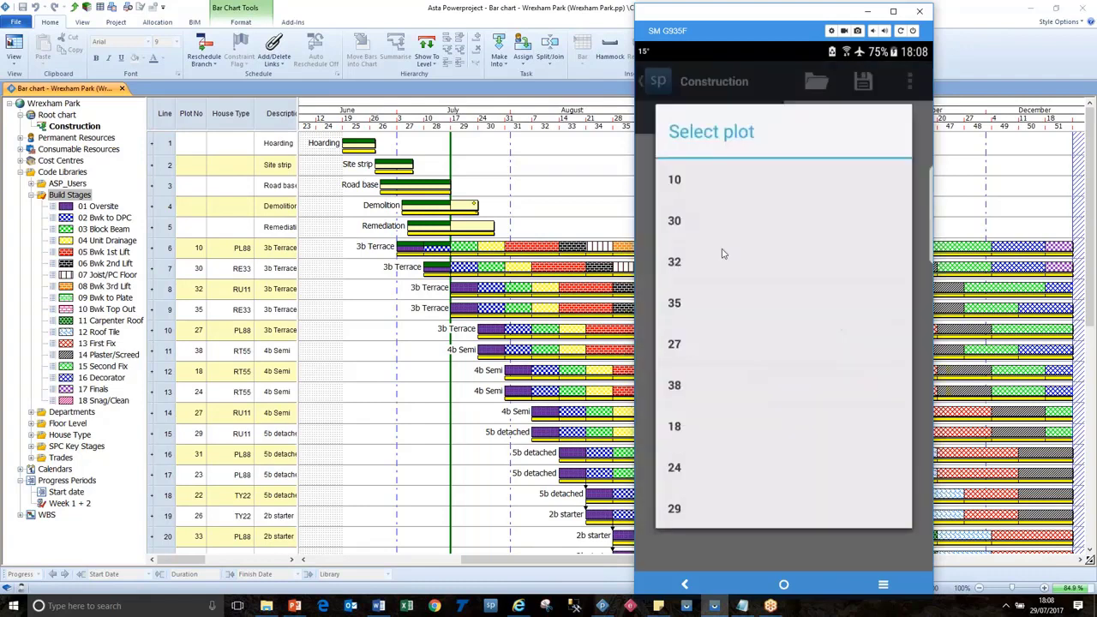
{"action": "left_click", "coordinate": [675, 303]}
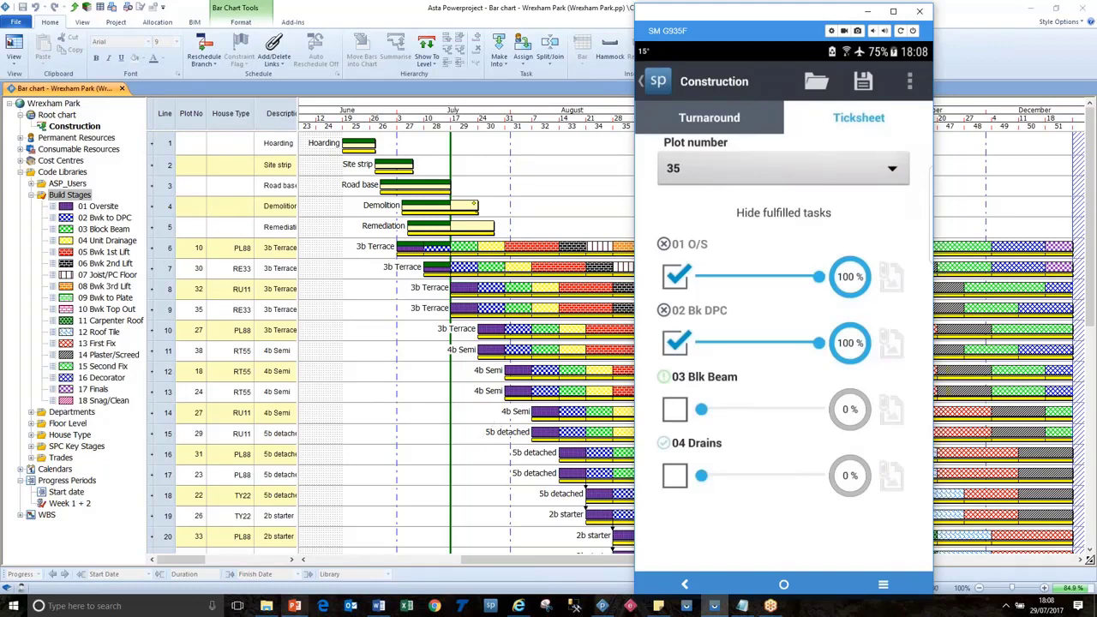
In the PowerPoint slide show, reveal the progress-values and no-signal-needed points on the overview slide.
{"action": "left_click", "coordinate": [294, 606]}
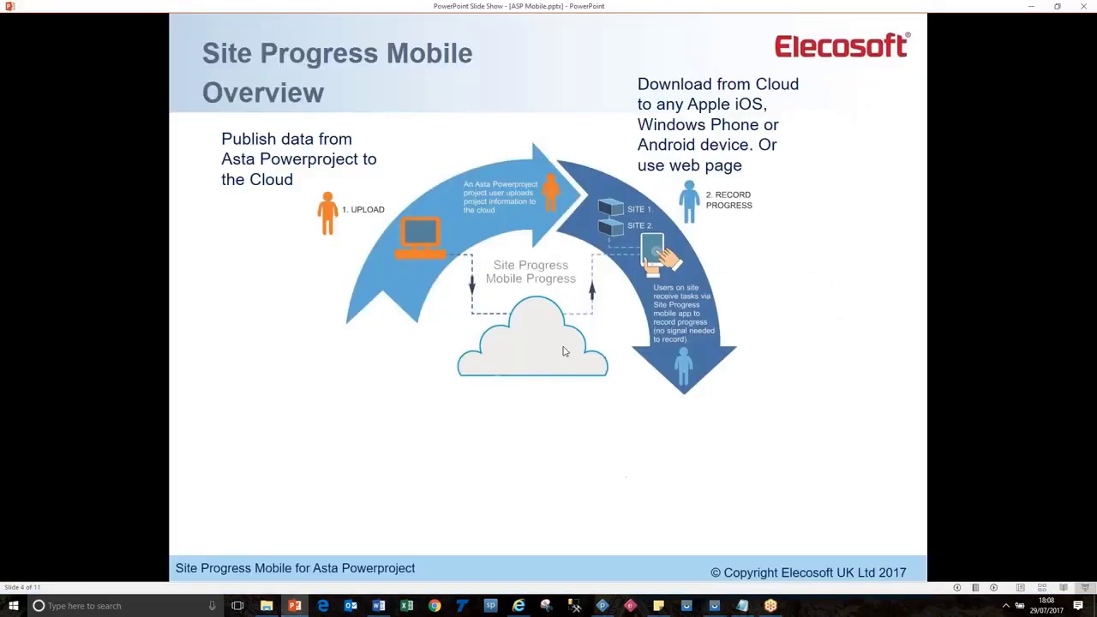
{"action": "left_click", "coordinate": [564, 351]}
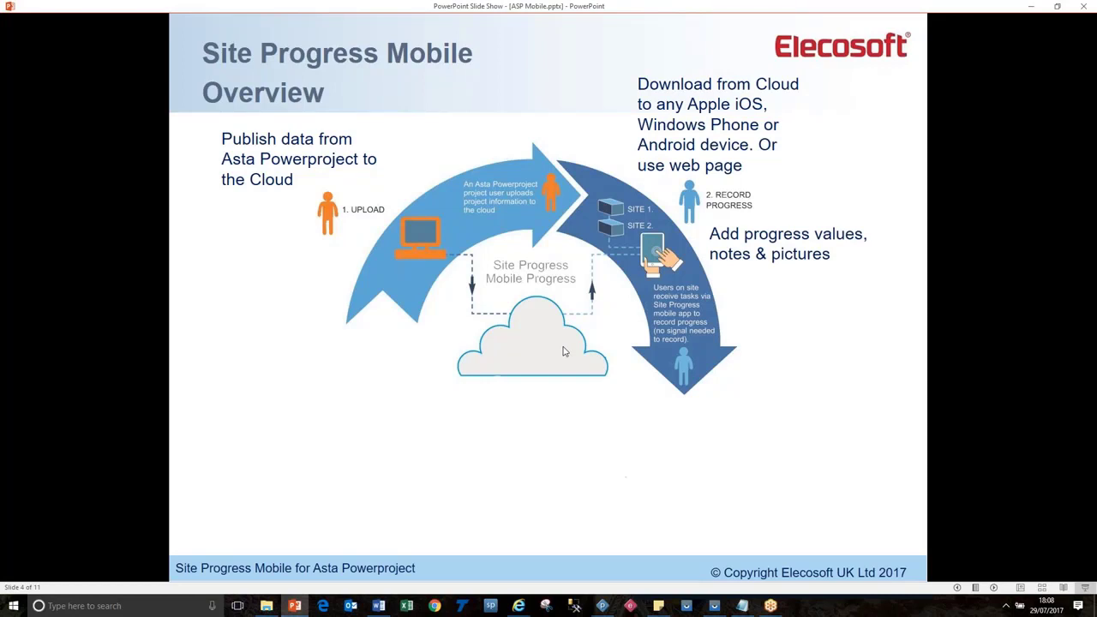
{"action": "left_click", "coordinate": [564, 351]}
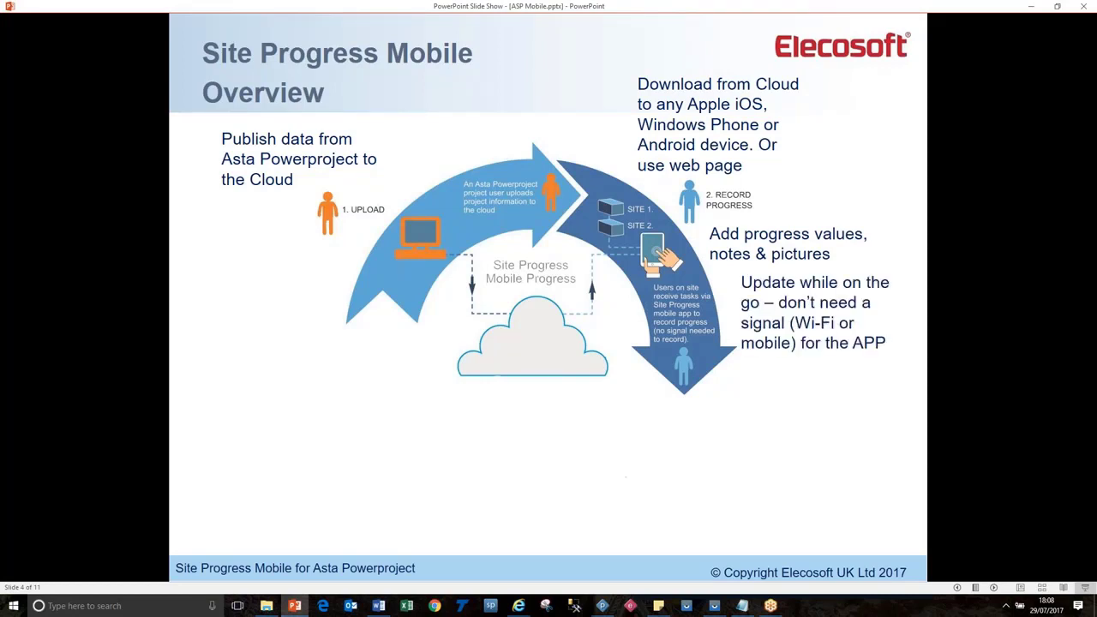